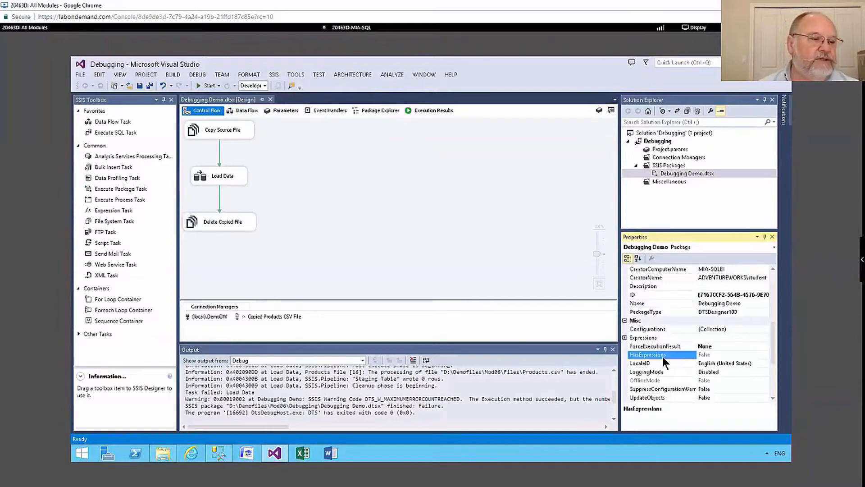
Examine the package's LoggingMode property and the options available in the SSIS menu
click(669, 370)
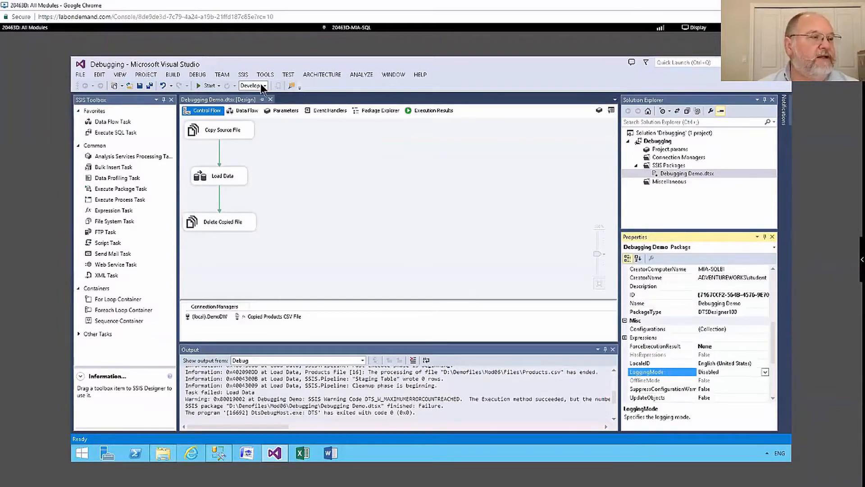
click(242, 74)
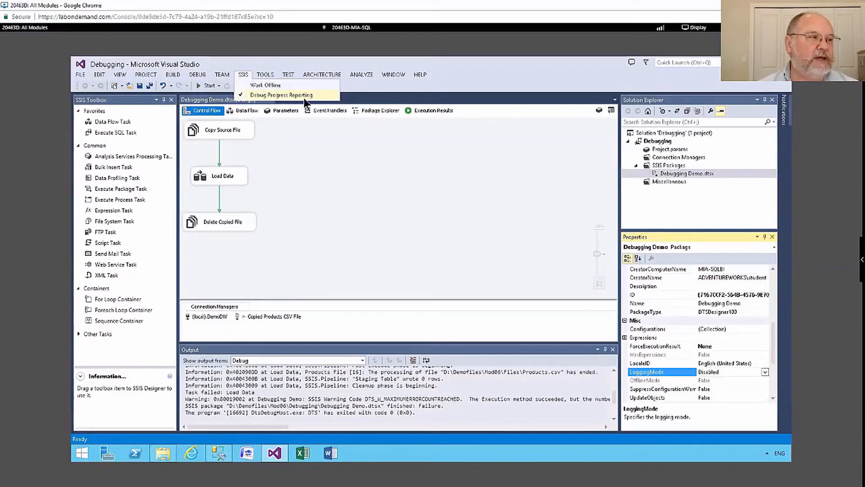
click(281, 142)
click(274, 73)
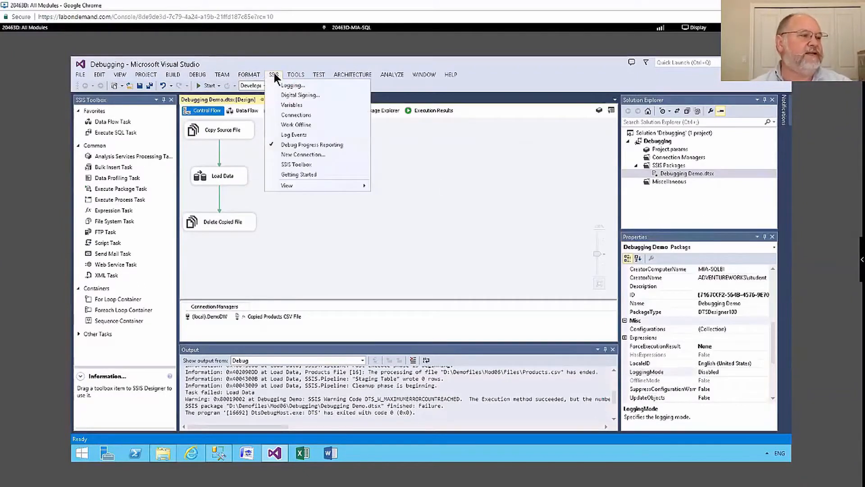
click(449, 242)
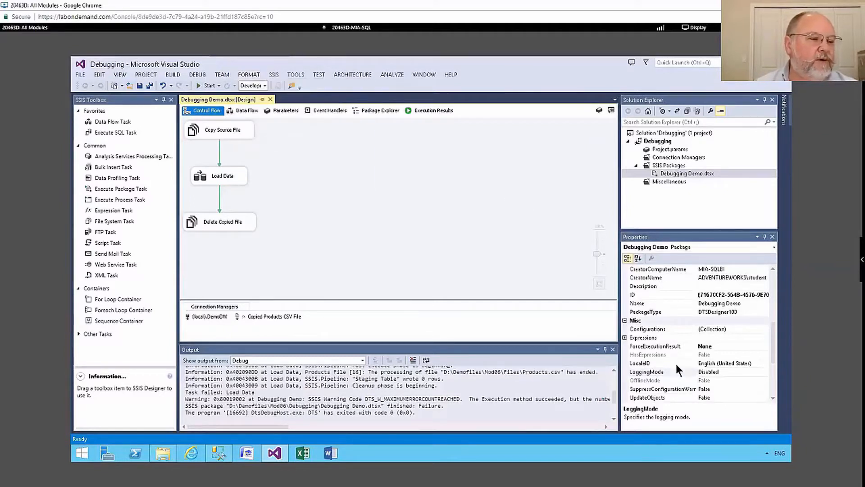
click(669, 372)
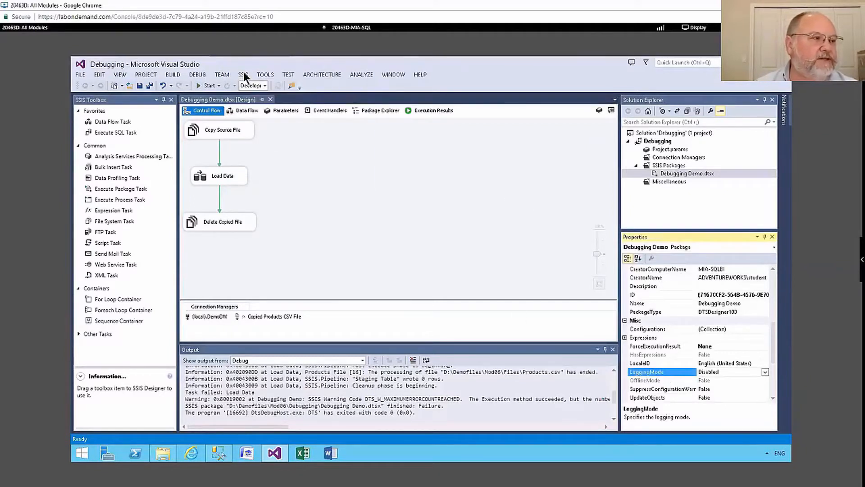
click(243, 74)
click(354, 171)
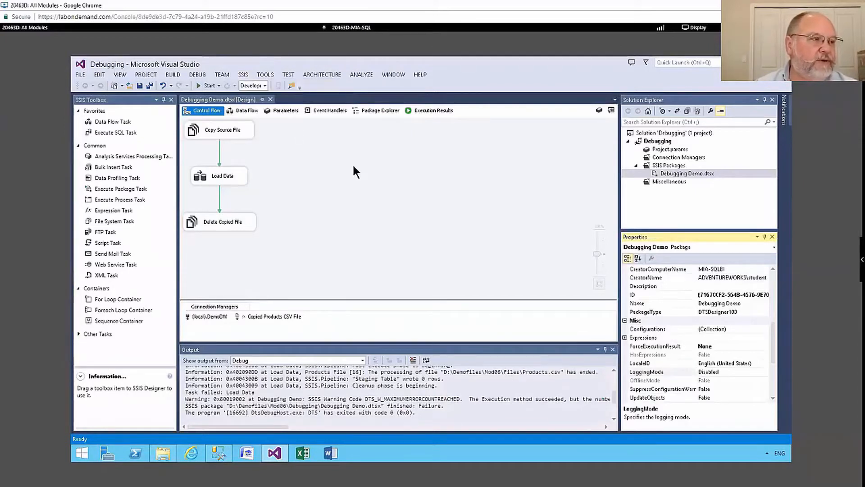
click(354, 170)
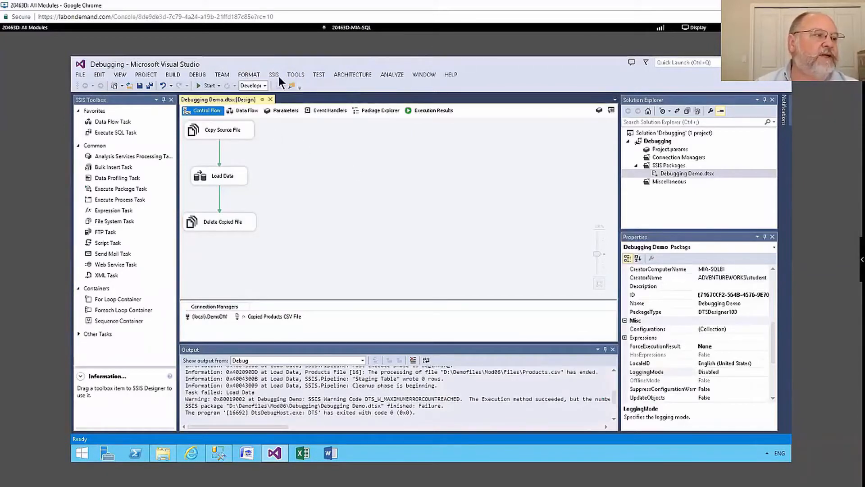
click(276, 74)
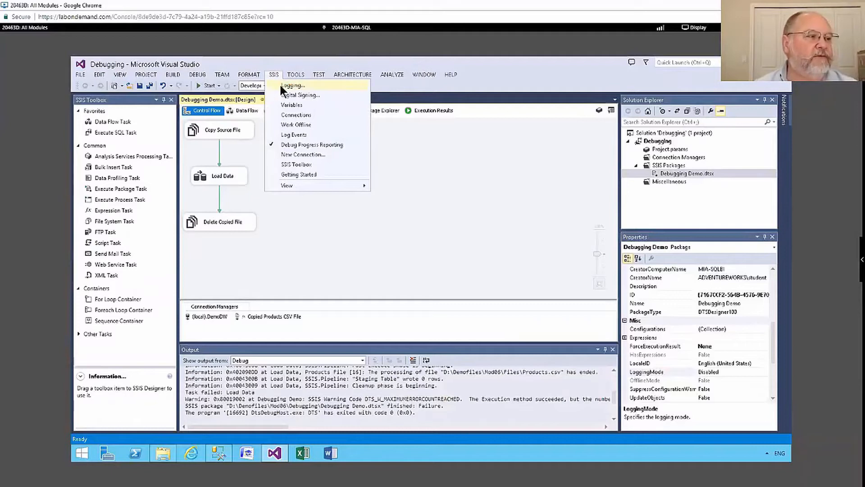
click(284, 86)
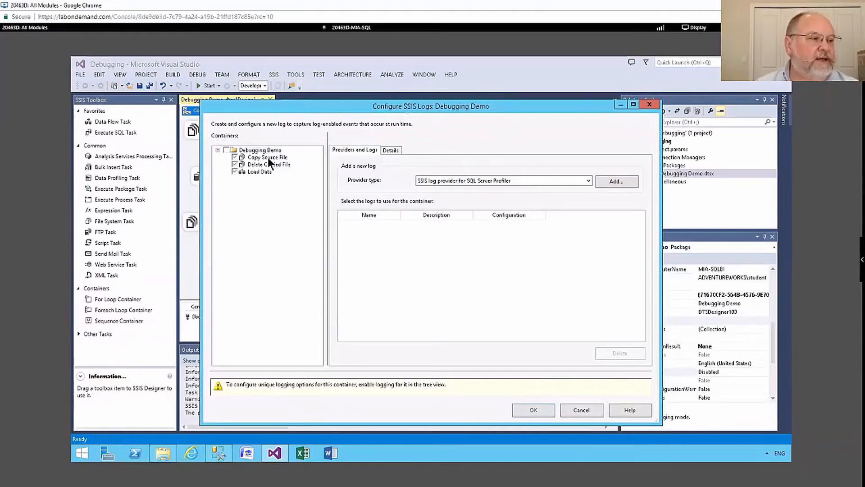
click(592, 409)
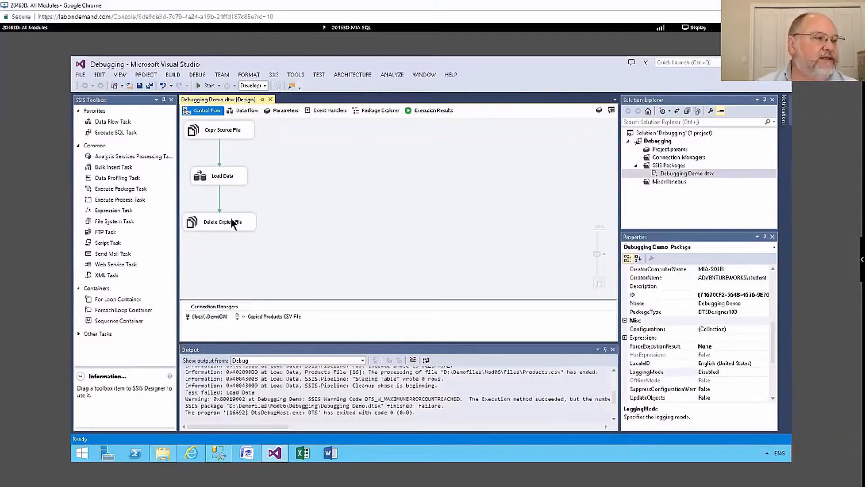
Open the SSIS logging configuration and enable logging on the Debugging Demo package container
click(273, 74)
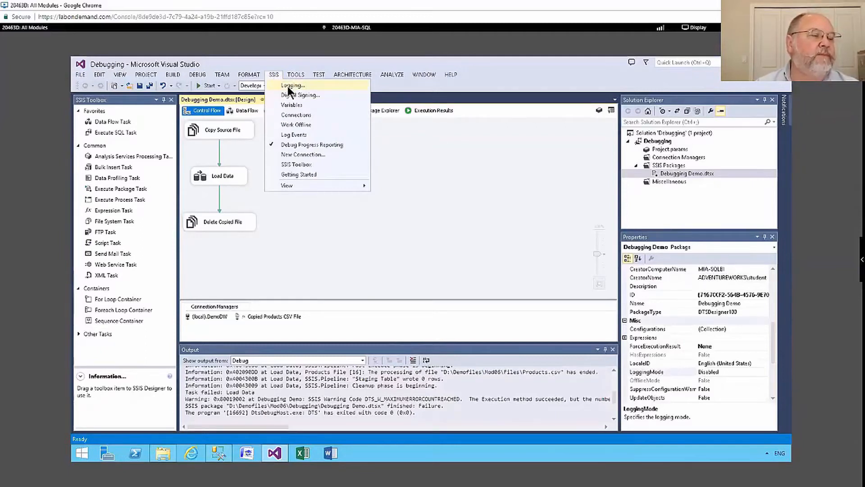
click(287, 86)
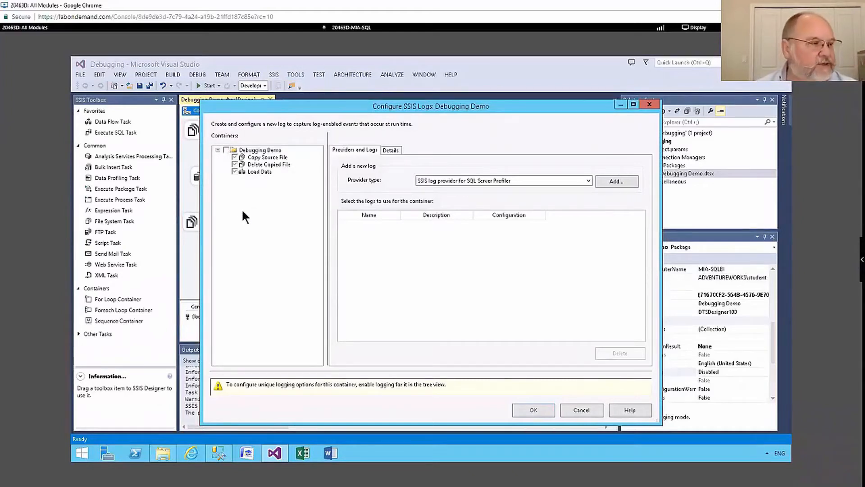
mouse_move(227, 208)
mouse_down()
mouse_move(226, 230)
mouse_move(284, 245)
mouse_move(279, 253)
mouse_up()
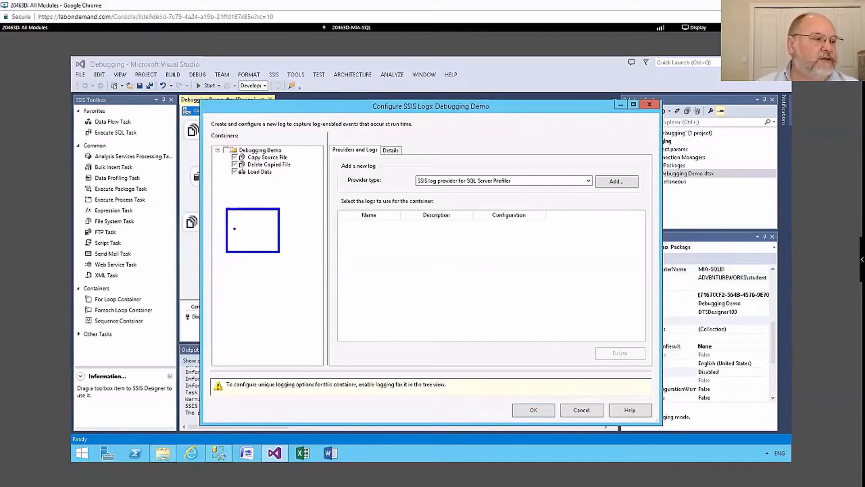
mouse_move(233, 226)
mouse_down()
mouse_move(242, 248)
mouse_move(287, 216)
mouse_up()
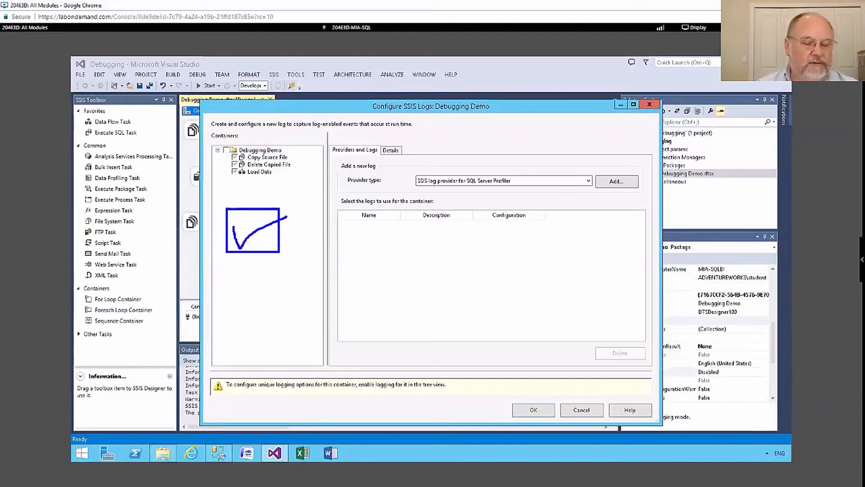
mouse_move(244, 216)
mouse_down()
mouse_move(262, 216)
mouse_move(247, 227)
mouse_move(261, 241)
mouse_move(245, 247)
mouse_up()
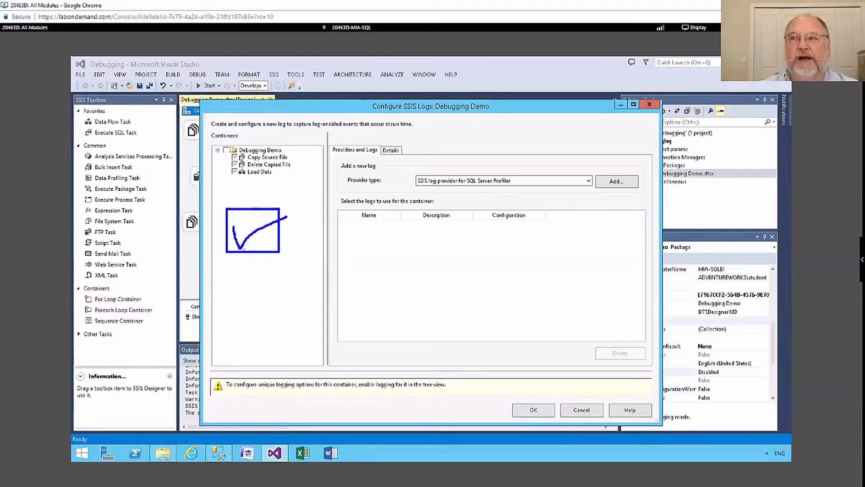
key(Escape)
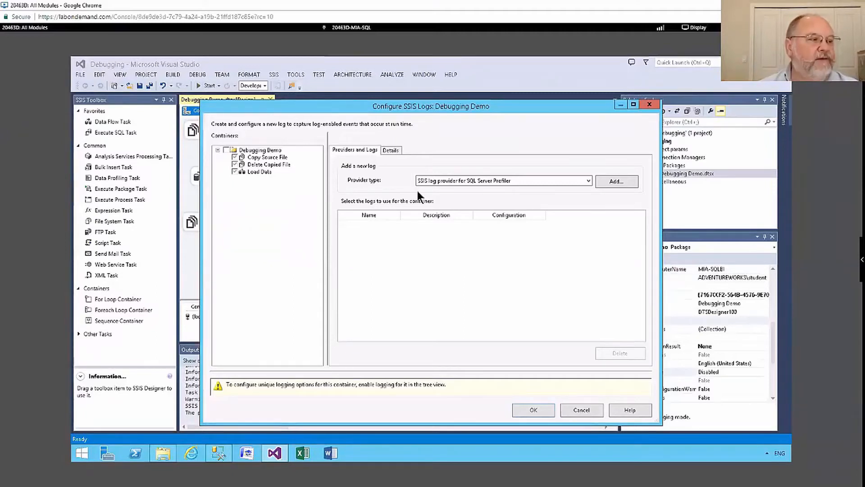
click(226, 149)
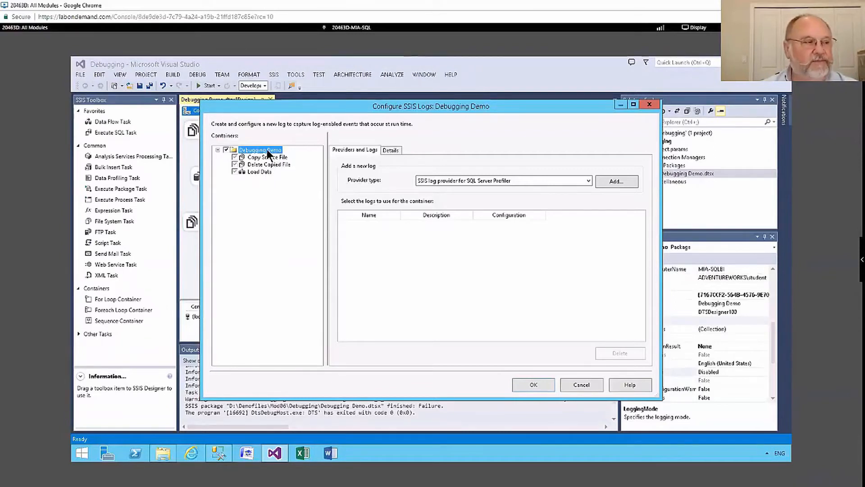
click(234, 170)
click(234, 171)
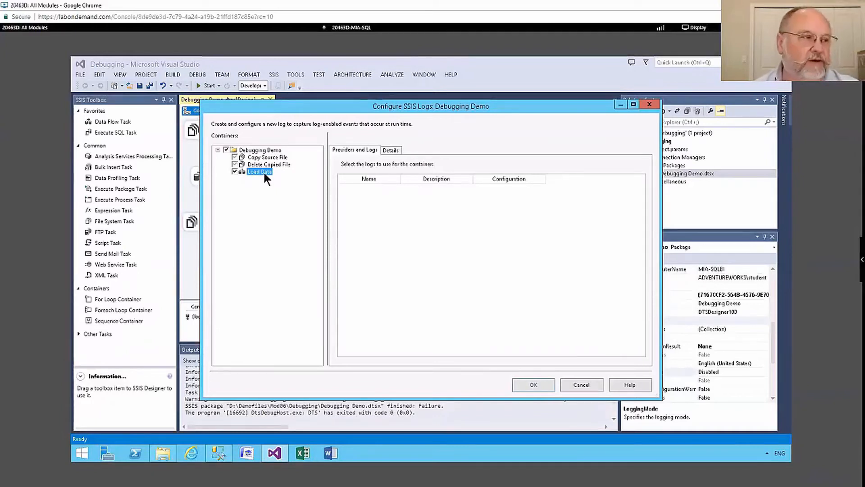
click(260, 150)
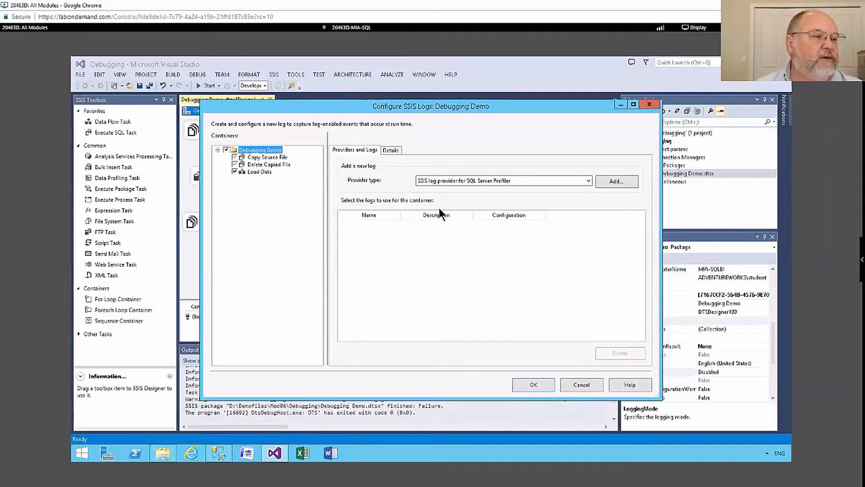
Add two log providers for the package: SSIS log provider for SQL Server and SSIS log provider for Text files
click(589, 181)
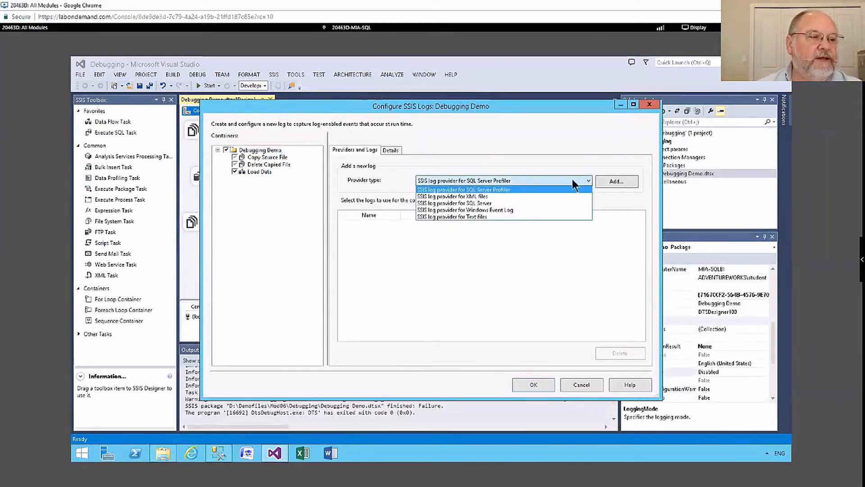
click(509, 203)
click(613, 180)
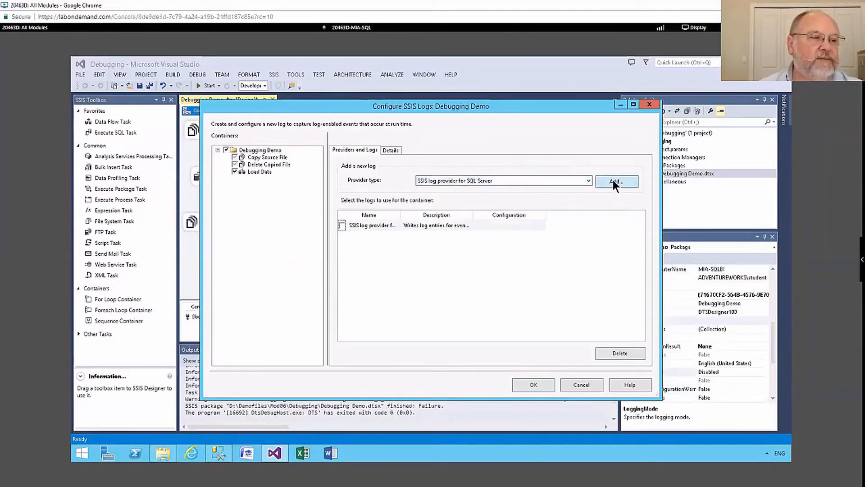
click(588, 180)
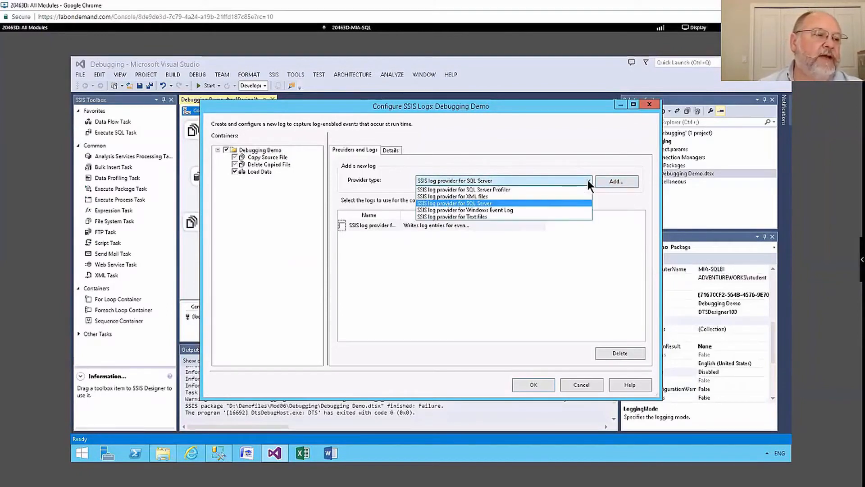
click(488, 217)
click(616, 181)
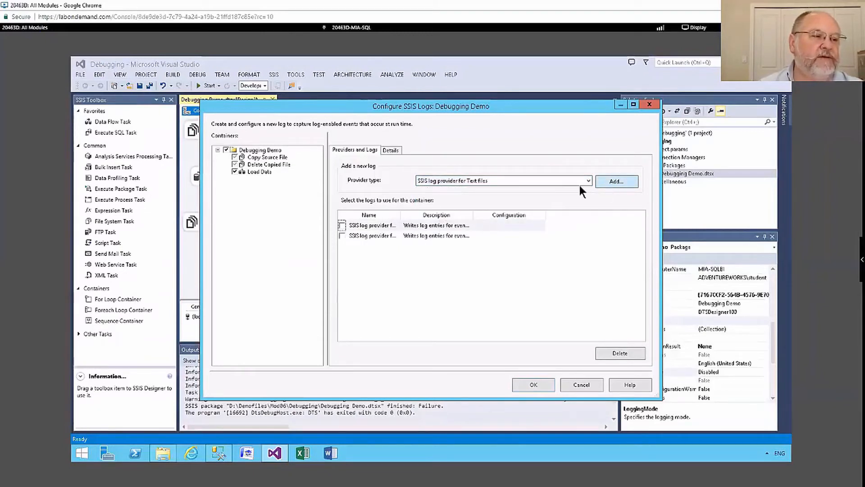
click(588, 180)
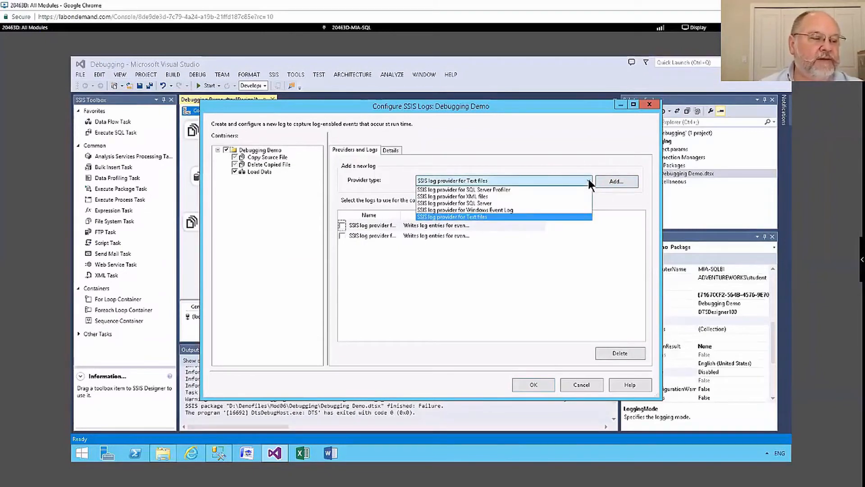
click(496, 216)
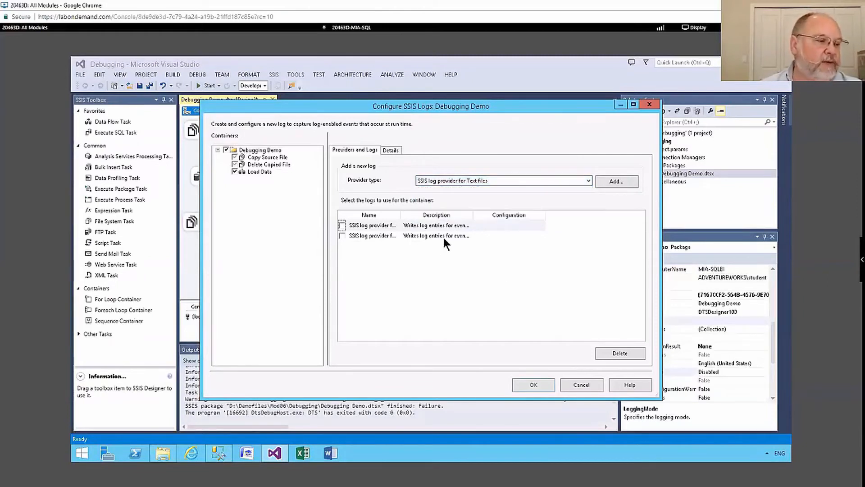
Switch to SQL Server Management Studio and close the SQLQuery1.sql tab without saving changes
click(219, 453)
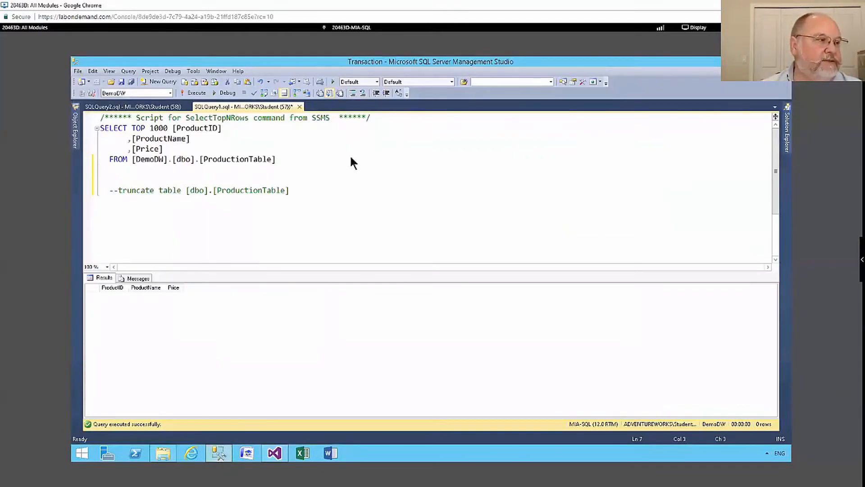
click(299, 106)
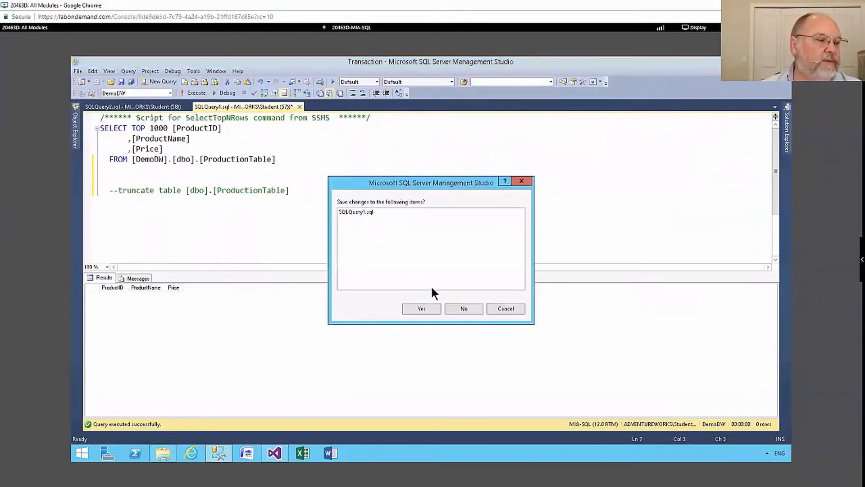
text(n)
text(use )
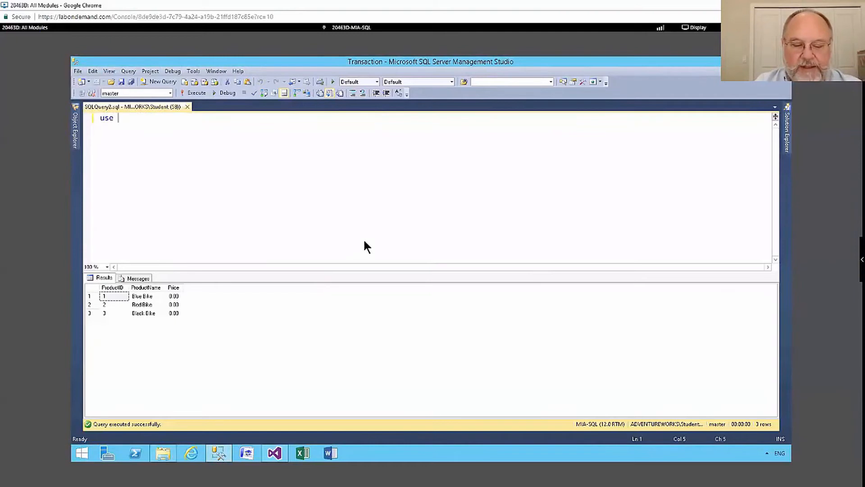
text(maste)
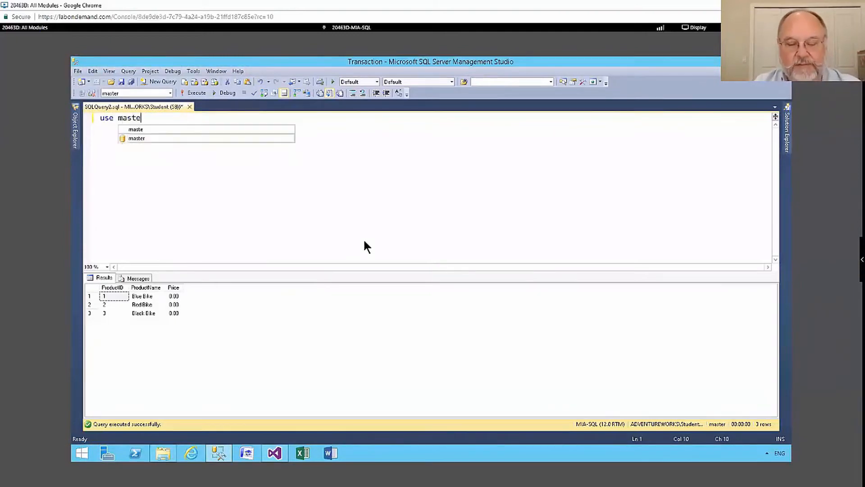
text(r;)
Write and execute a query running use master; go, then create database maintenance; go
key(Return)
text(go)
key(Return)
key(Return)
text(crate database maintenance)
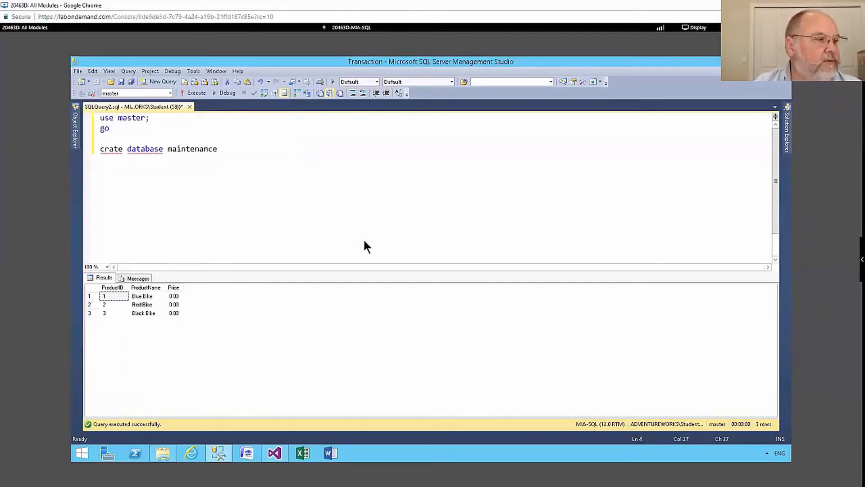
text(;)
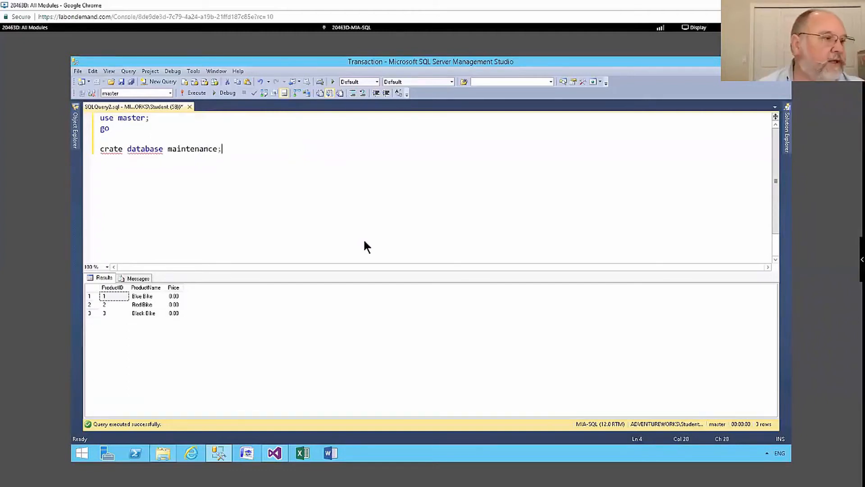
click(107, 150)
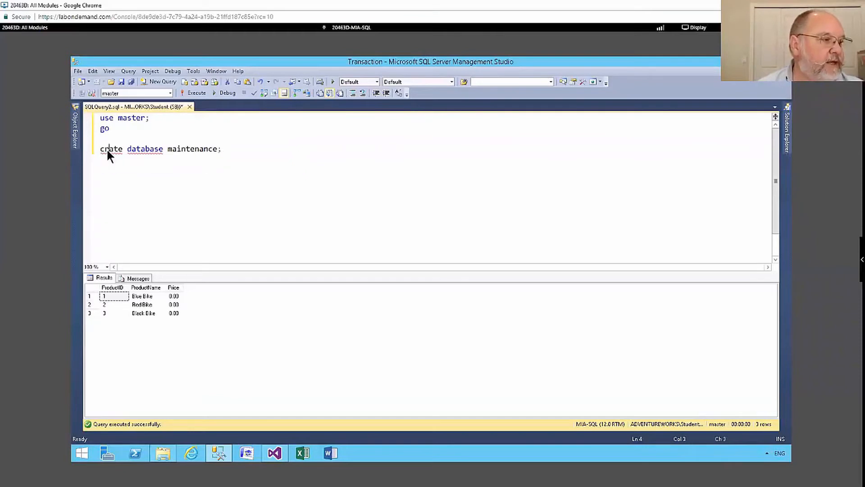
text(e)
click(239, 154)
key(Return)
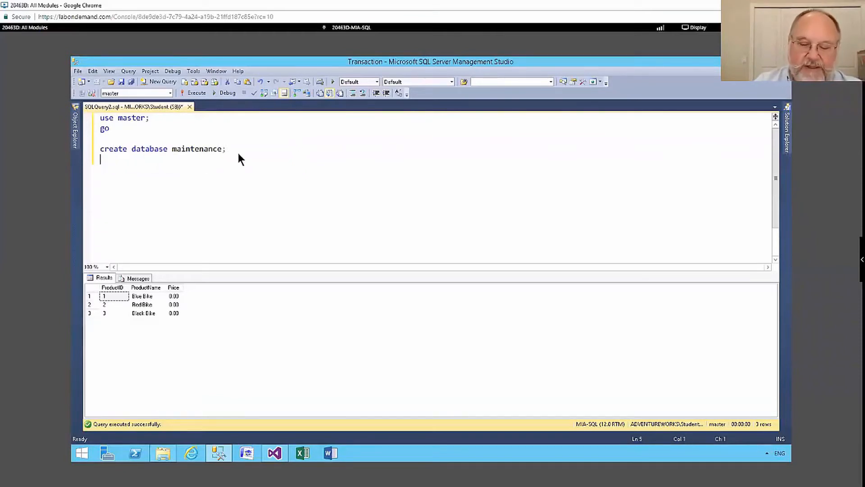
text(go)
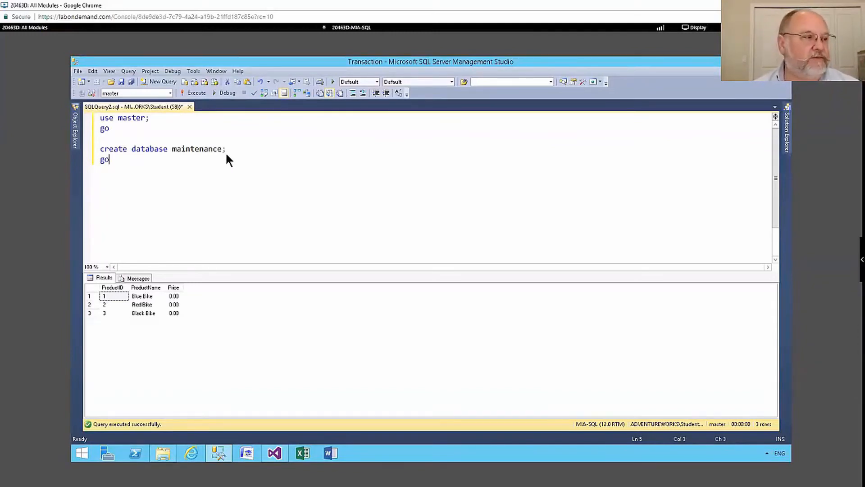
click(195, 93)
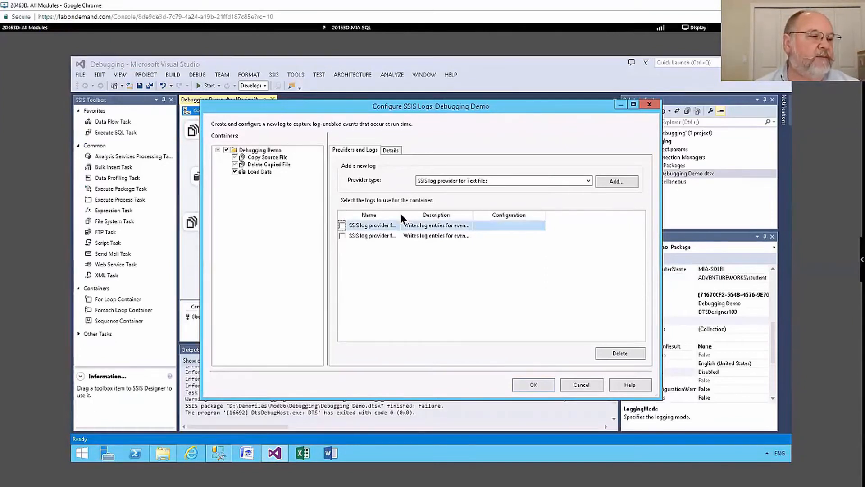
Start a new OLE DB connection for the SQL Server log provider and set the server name to mia-sql
drag(399, 210, 454, 220)
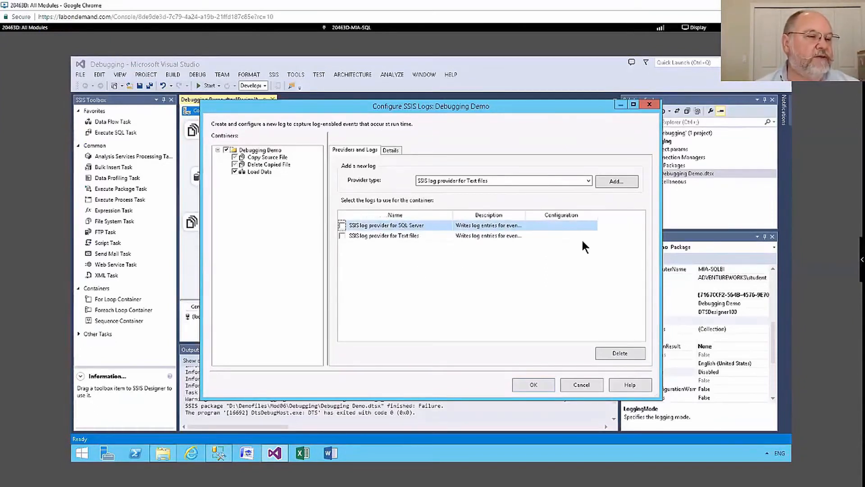
click(577, 226)
click(593, 224)
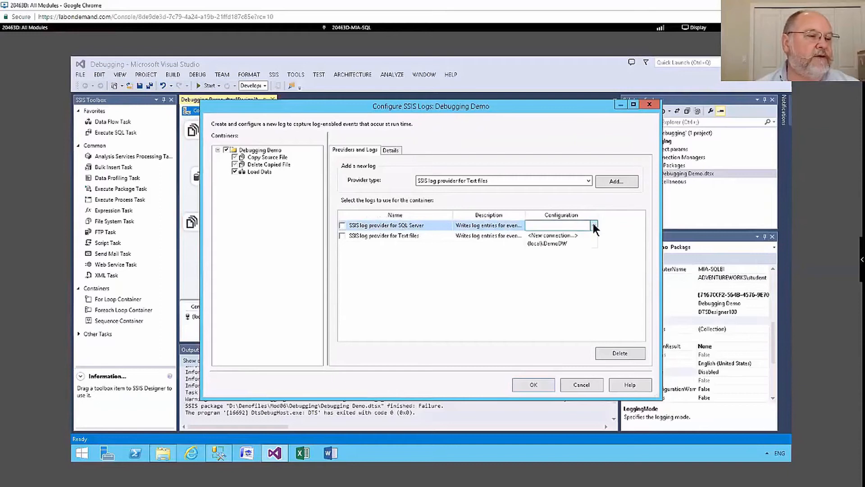
click(573, 235)
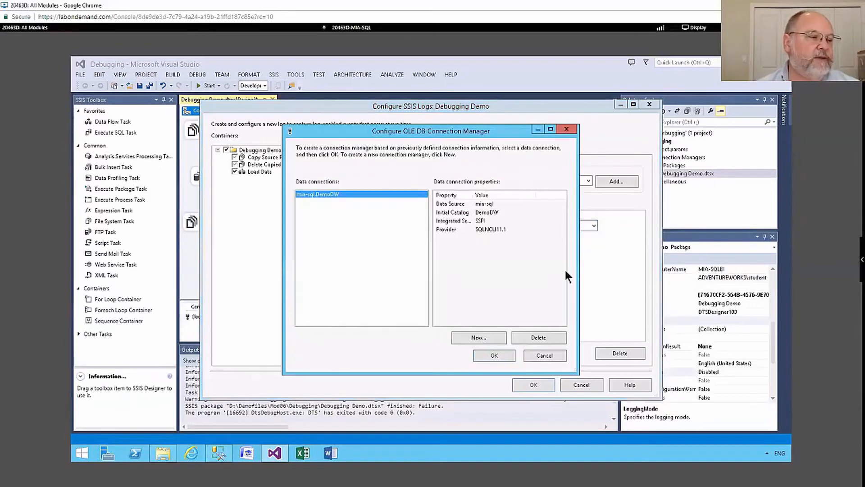
click(479, 336)
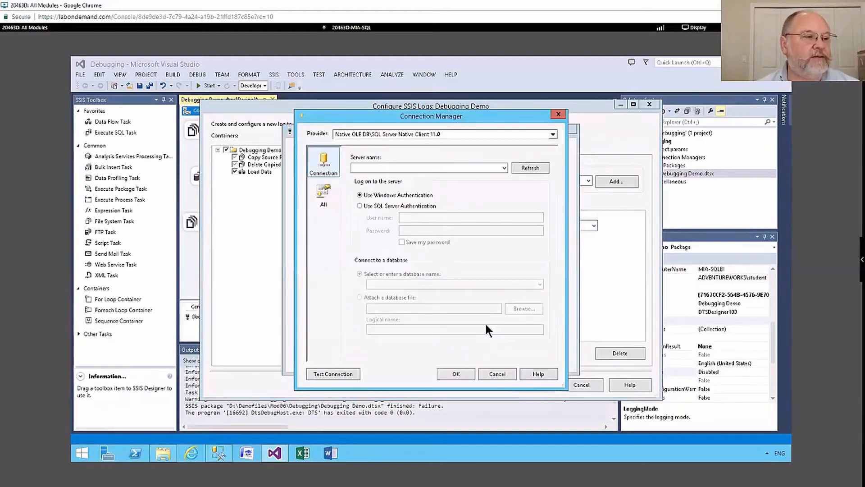
click(440, 167)
text(mia-sql)
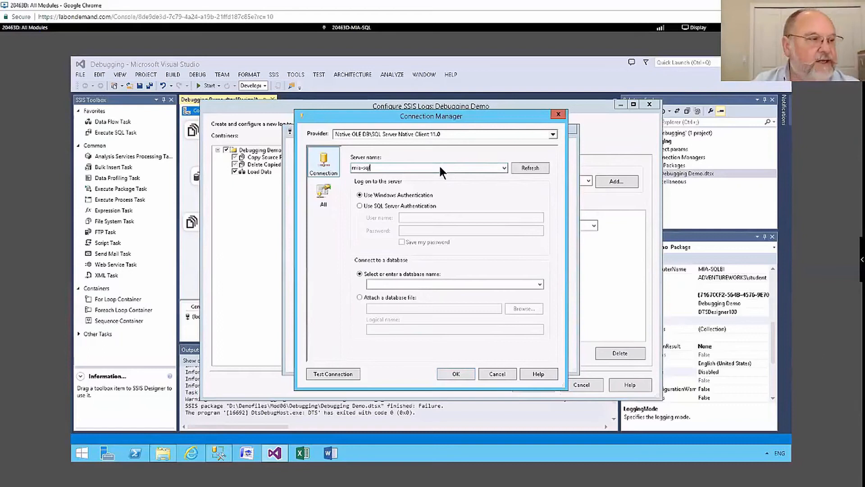
Choose the maintenance database, test the connection, and apply it to the SQL Server log provider
click(539, 283)
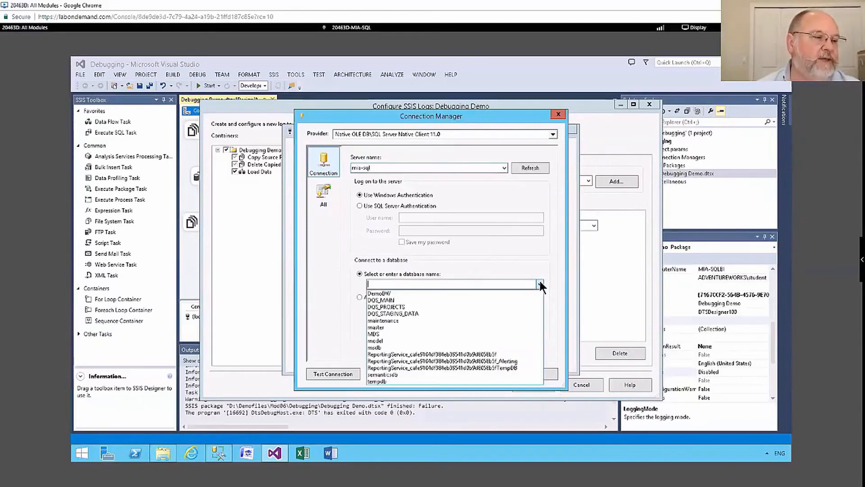
click(392, 320)
click(334, 373)
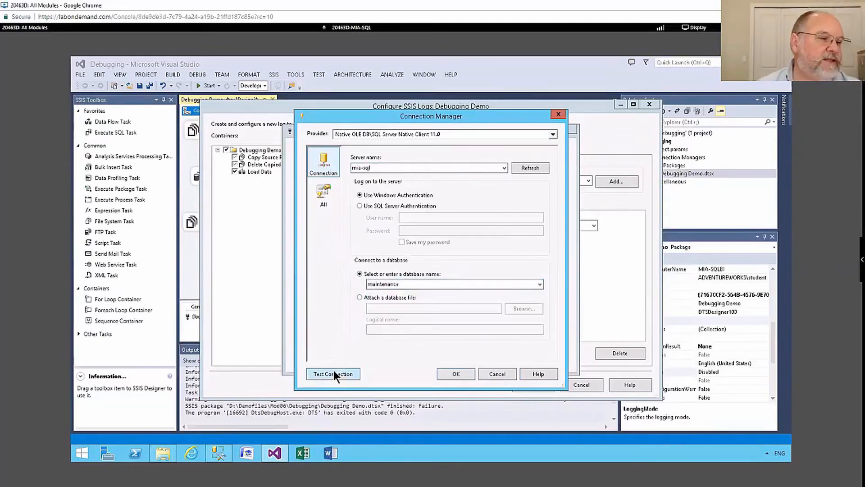
click(559, 266)
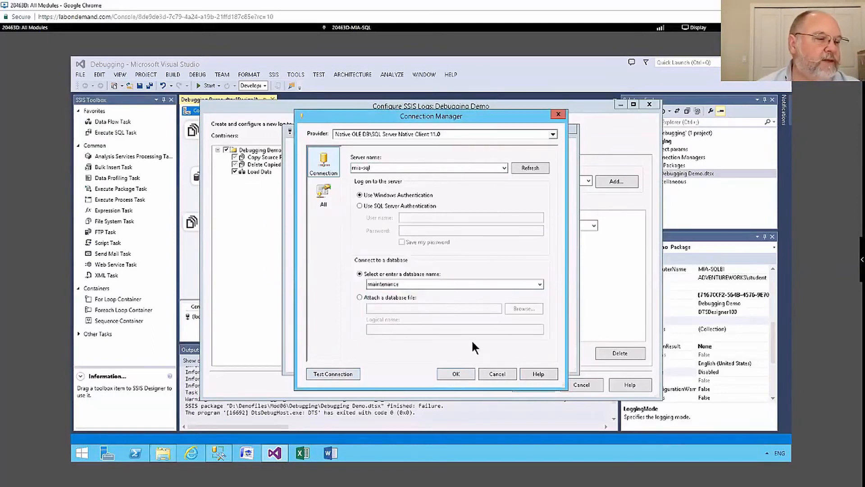
click(456, 374)
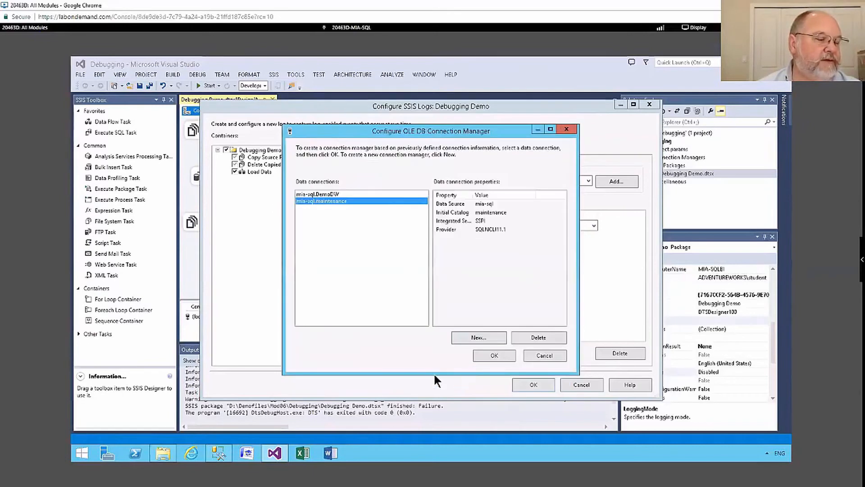
click(485, 353)
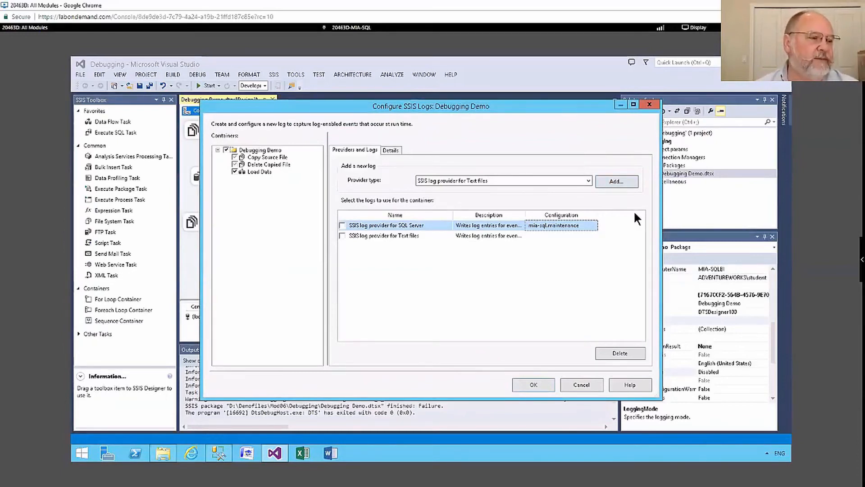
Start a new file connection for the Text files log provider
click(553, 237)
click(594, 235)
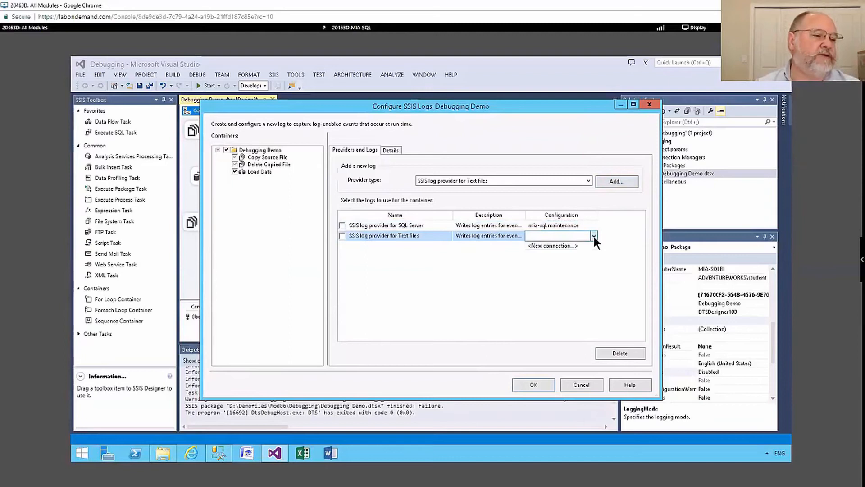
click(565, 245)
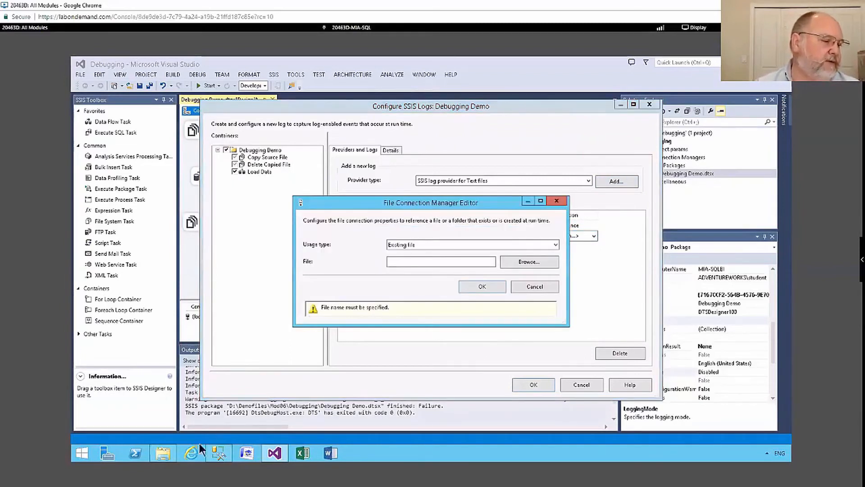
Create a new folder named SSISLogs on drive D in File Explorer
click(157, 458)
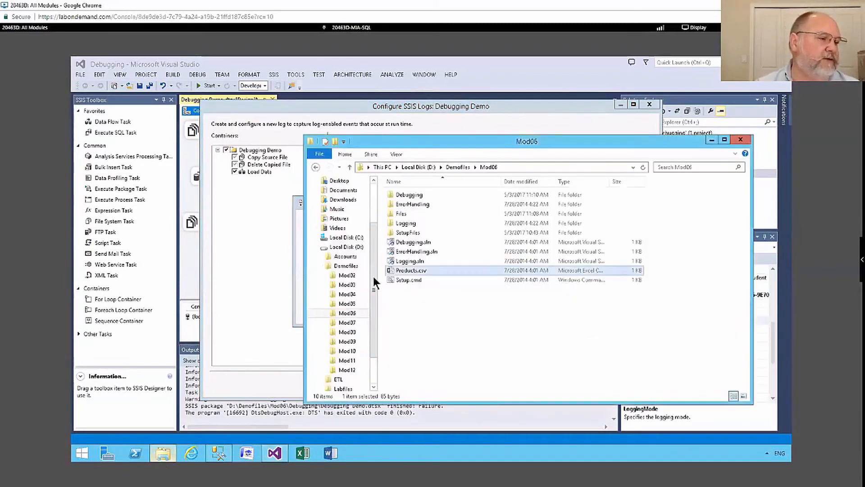
click(345, 247)
right_click(416, 293)
mouse_move(439, 395)
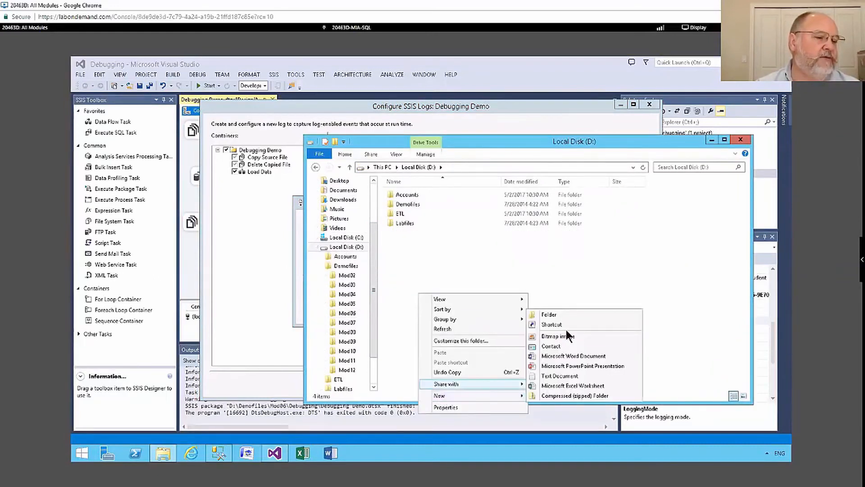
click(566, 315)
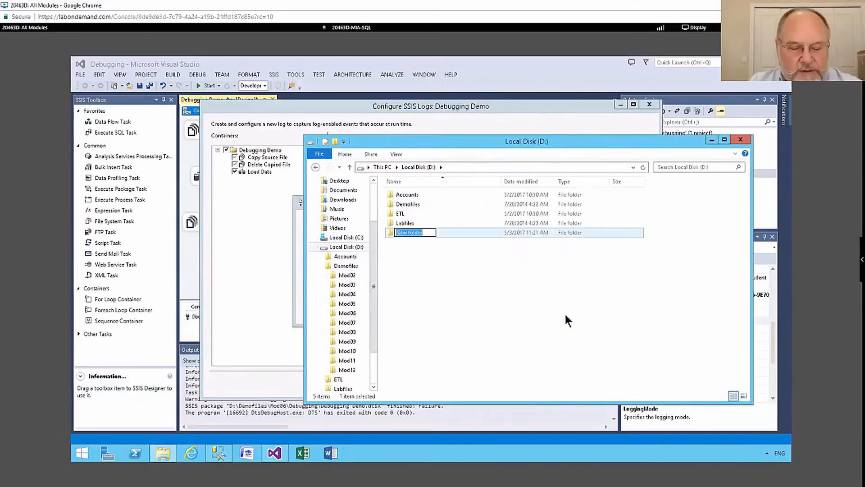
text(SSISL)
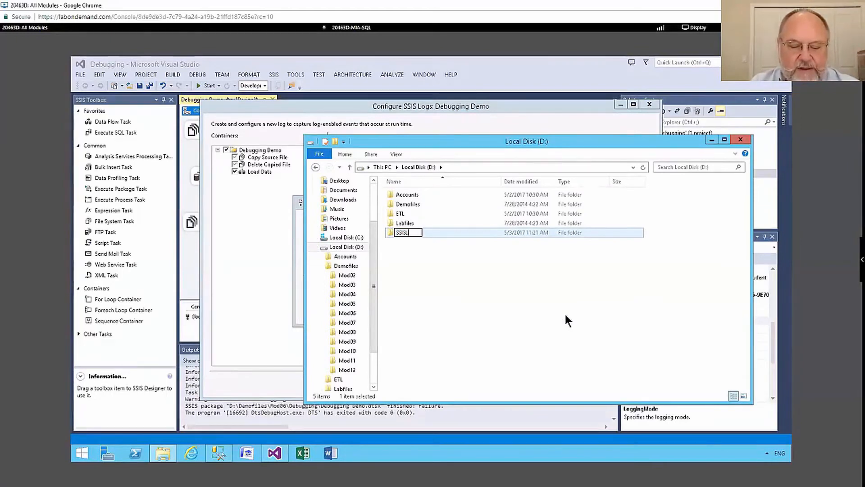
text(ogs)
key(Return)
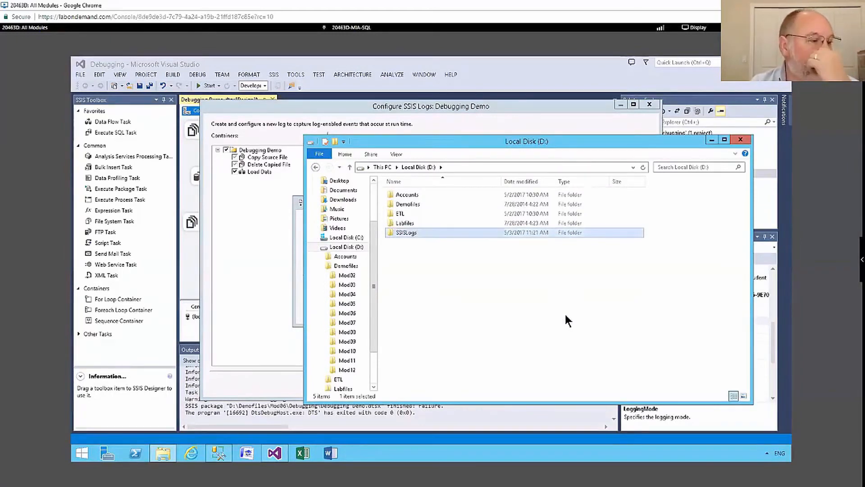
click(712, 141)
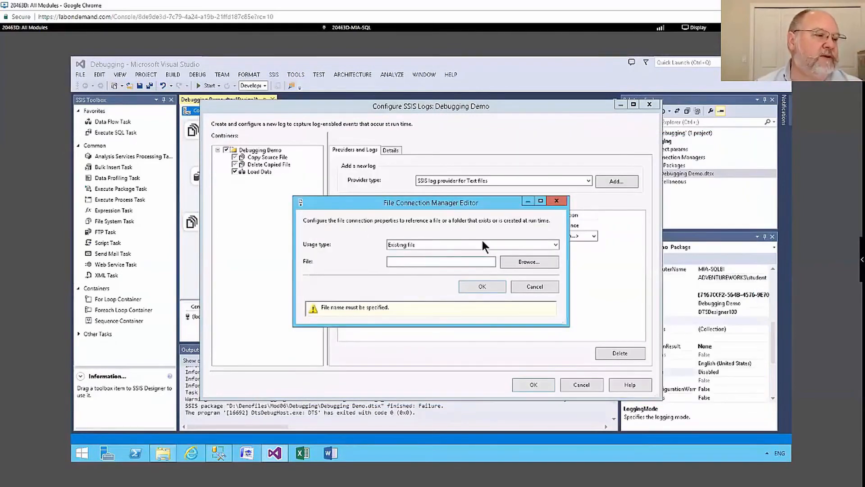
Set the file connection usage to Create file with the file D:\SSISLogs\DemoLogging.xml
click(531, 244)
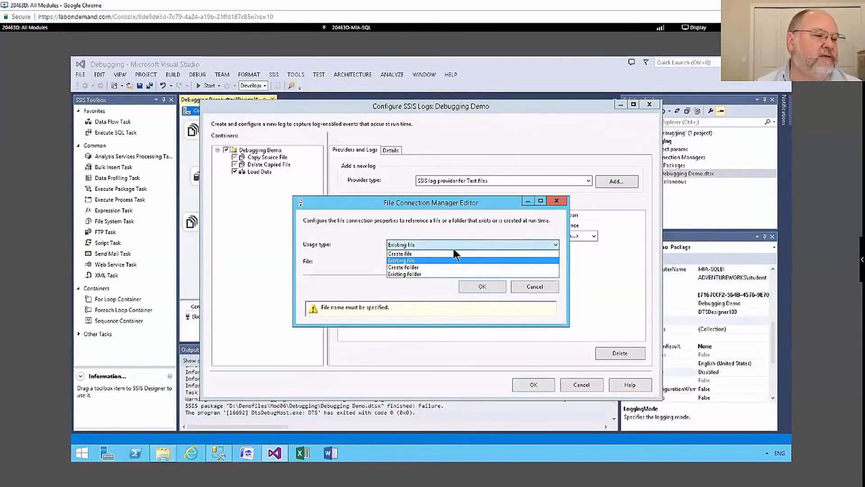
click(415, 253)
click(525, 261)
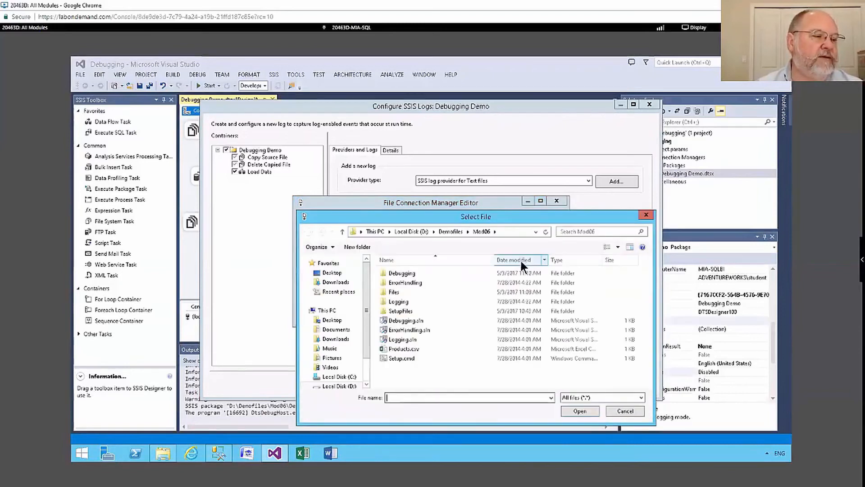
click(412, 231)
double_click(395, 309)
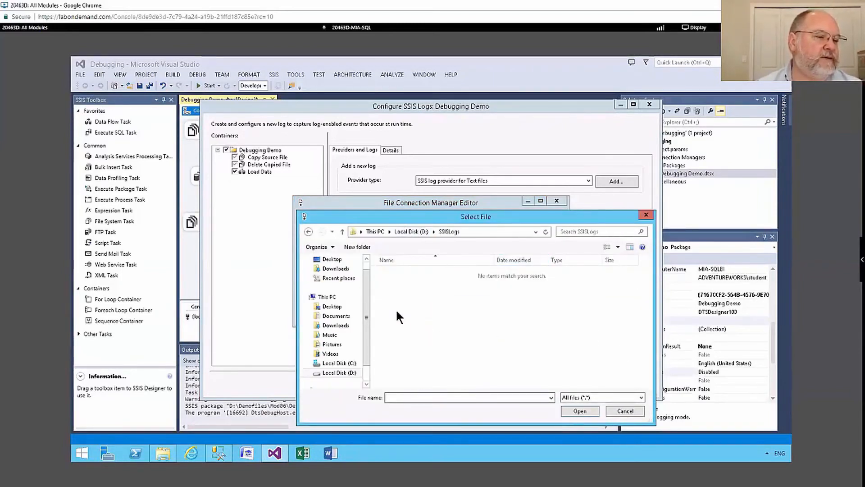
click(408, 397)
text(DemoLogging)
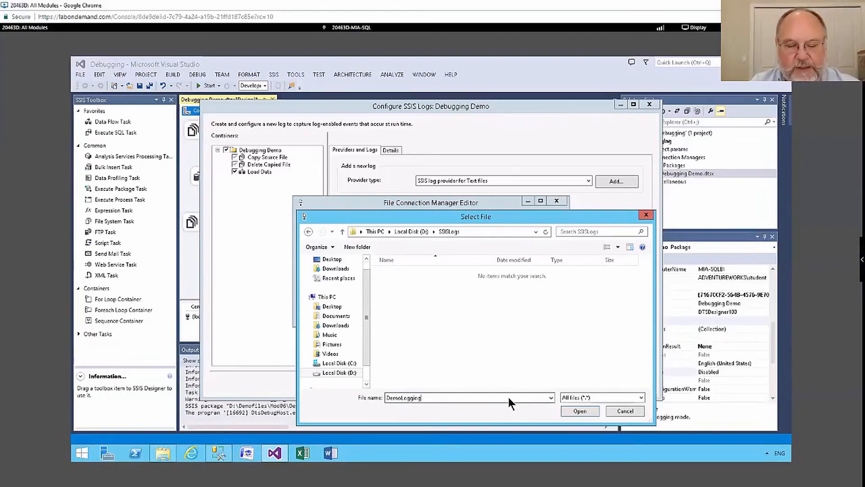
text(.xml)
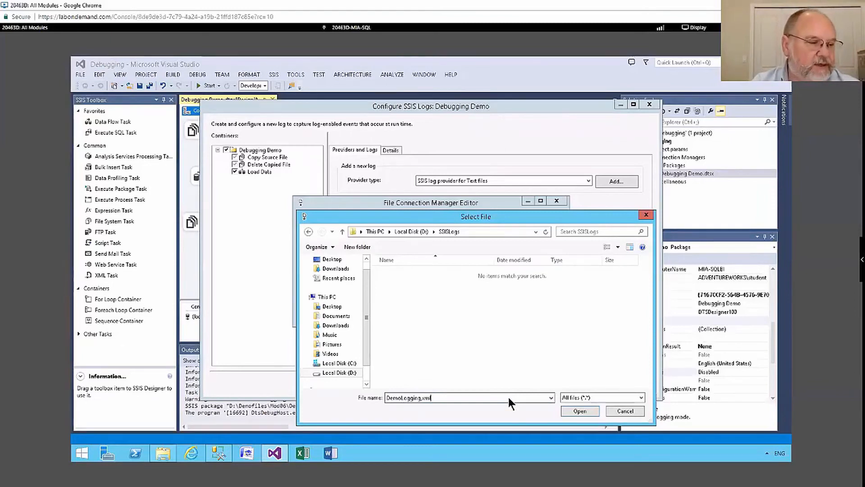
key(Return)
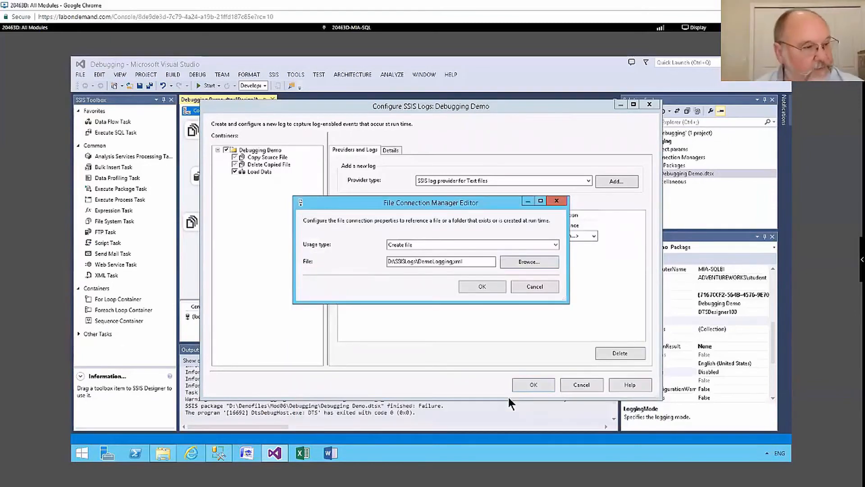
click(476, 285)
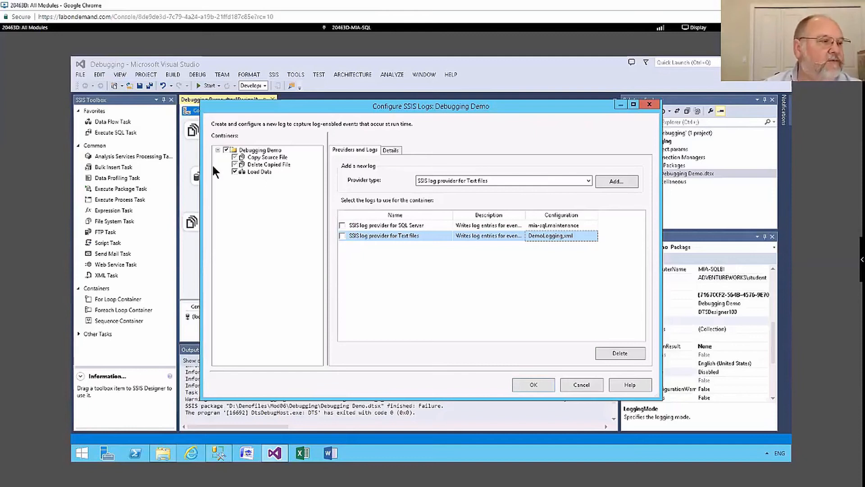
Enable the SQL Server log provider for the Debugging Demo container
click(253, 154)
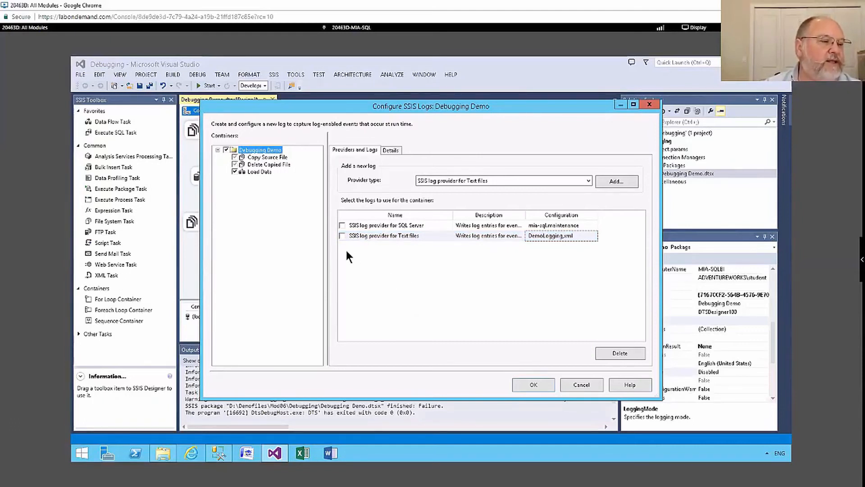
click(343, 225)
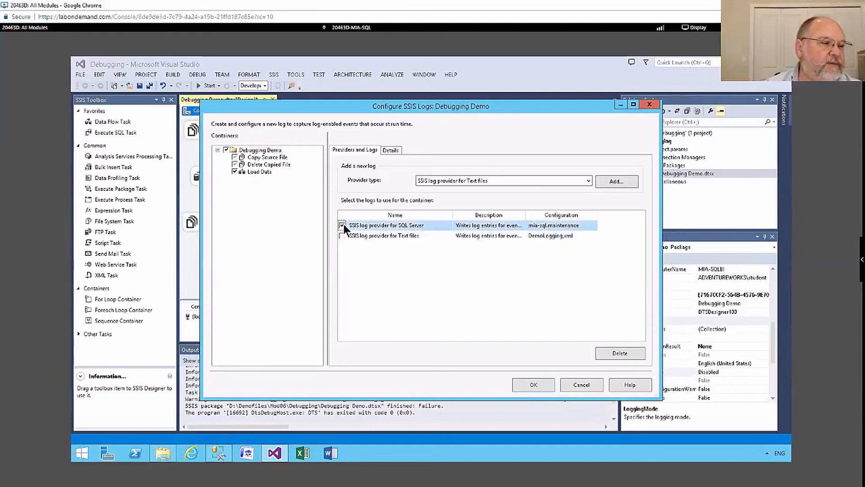
Select the OnError event for logging in the container's event details
click(381, 148)
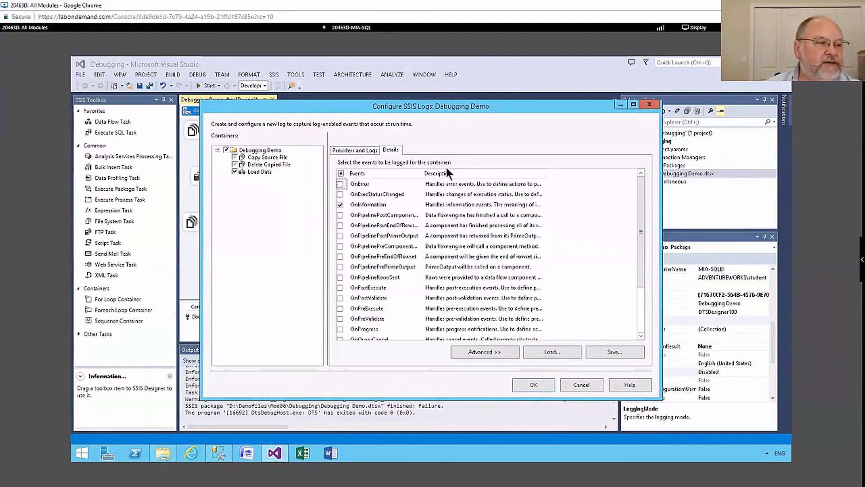
click(340, 184)
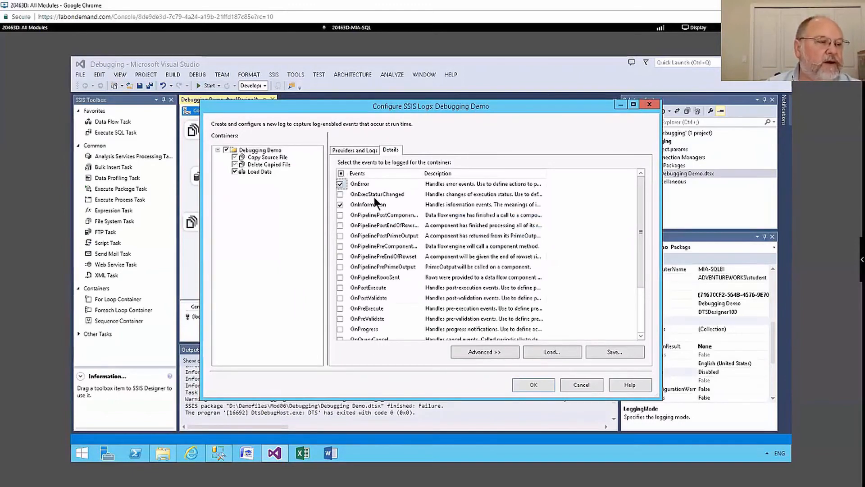
scroll(403, 315, down, 2)
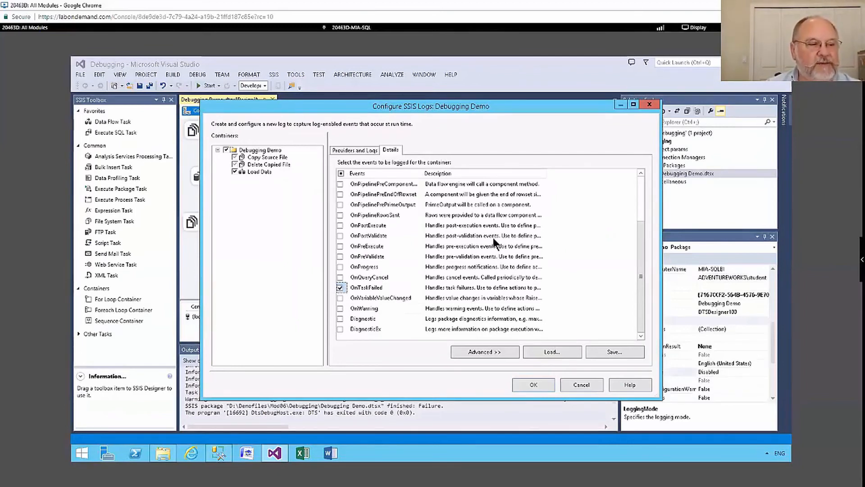
In the advanced event details, clear the Computer, Operator, SourceName and SourceID columns for OnInformation
click(488, 350)
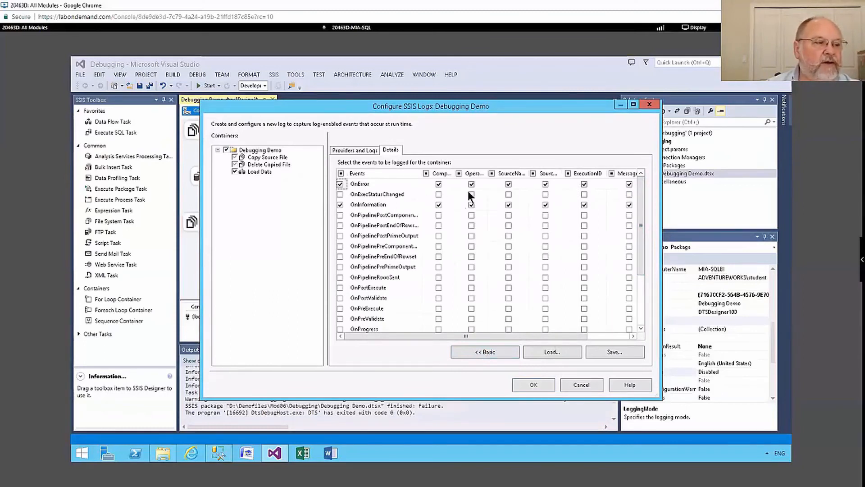
click(441, 203)
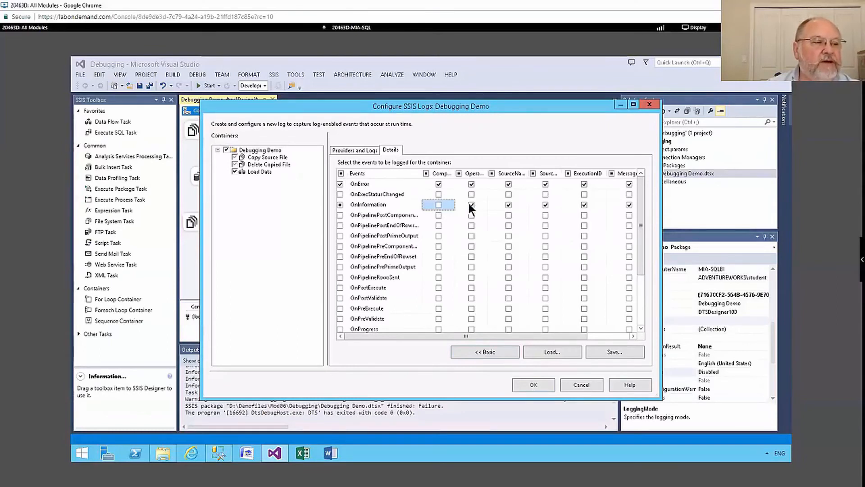
click(470, 205)
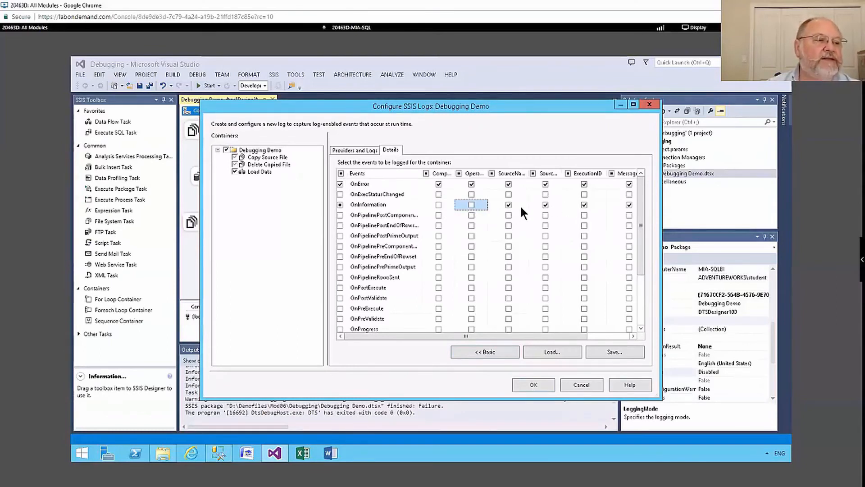
click(507, 203)
click(546, 204)
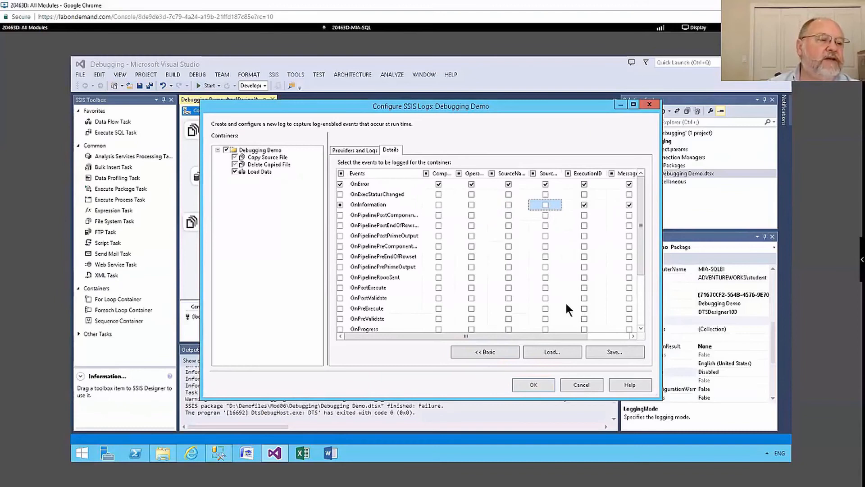
drag(564, 336, 425, 301)
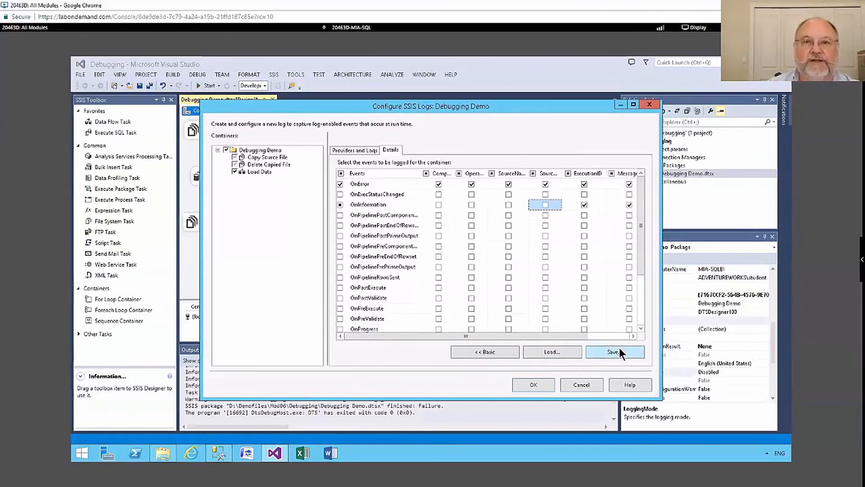
Enable the text-file log provider for the Load Data task instead of inheriting the container's logging
click(342, 151)
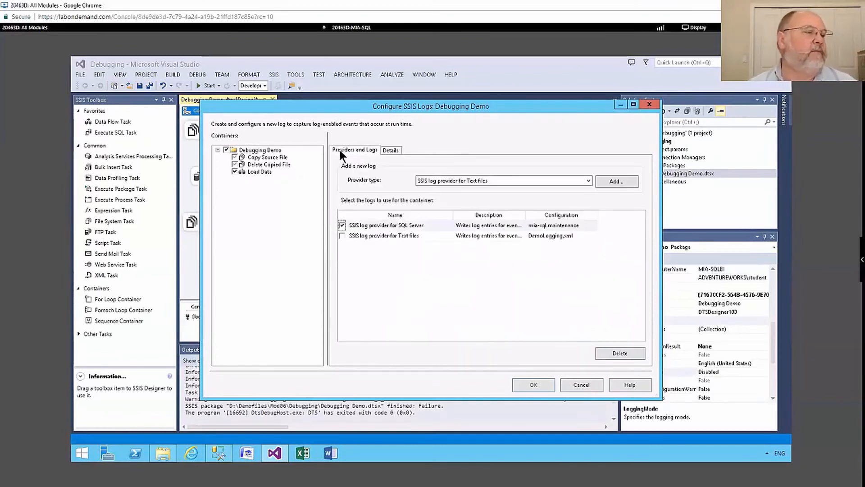
click(265, 171)
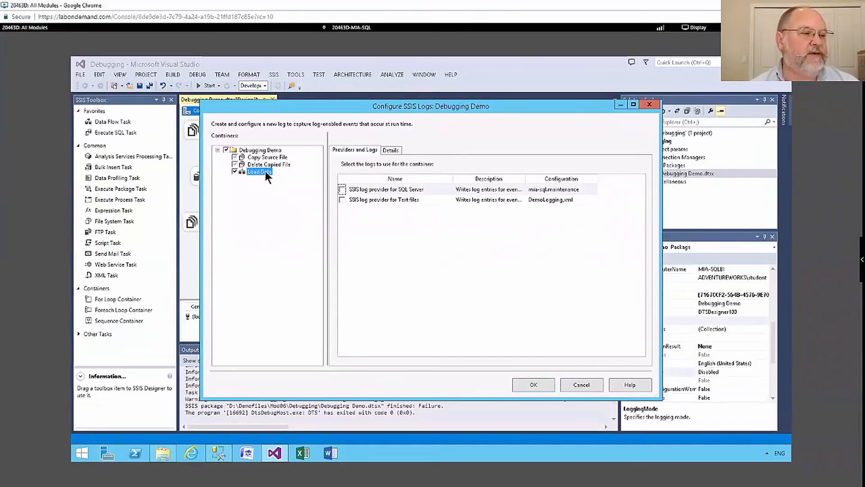
click(341, 200)
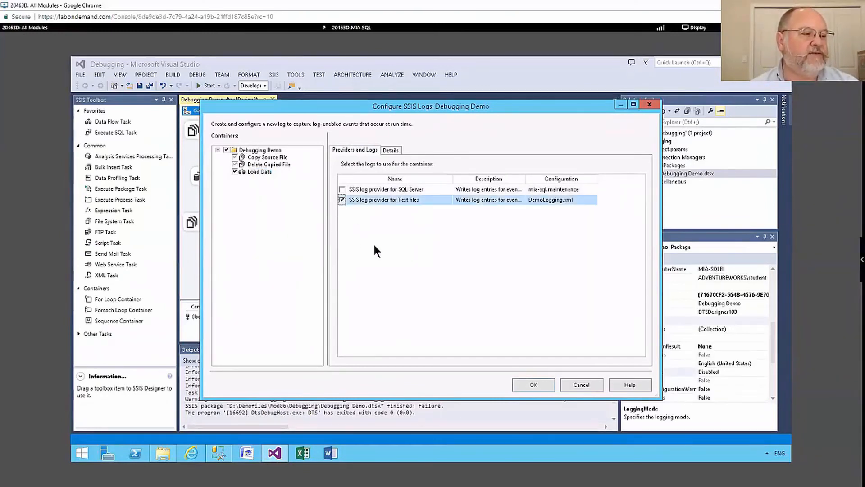
Select all events for logging on the Load Data task, keeping every detail column
click(390, 150)
click(341, 172)
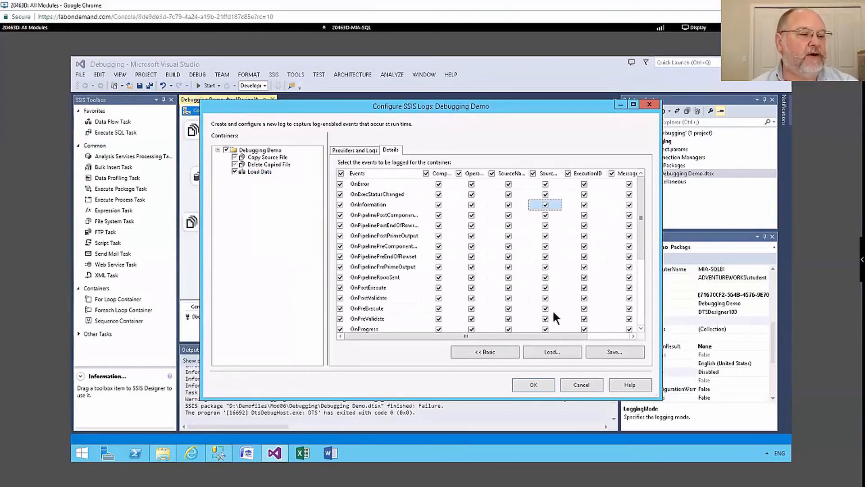
drag(586, 336, 639, 331)
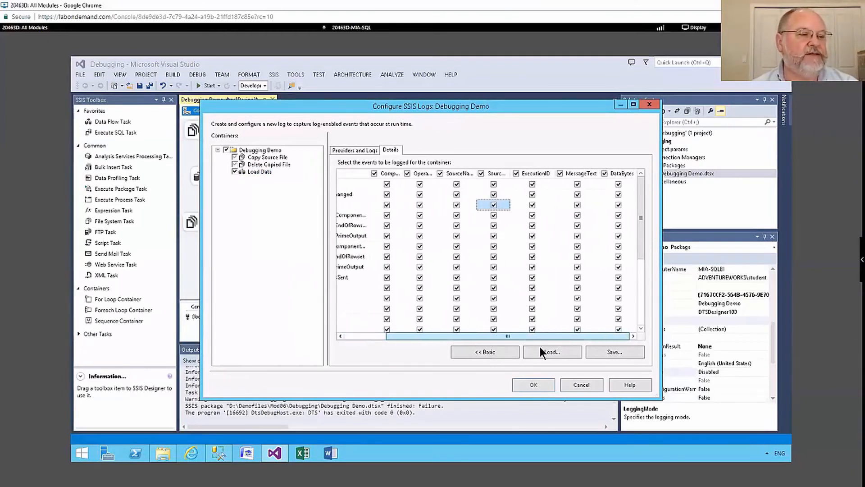
click(360, 336)
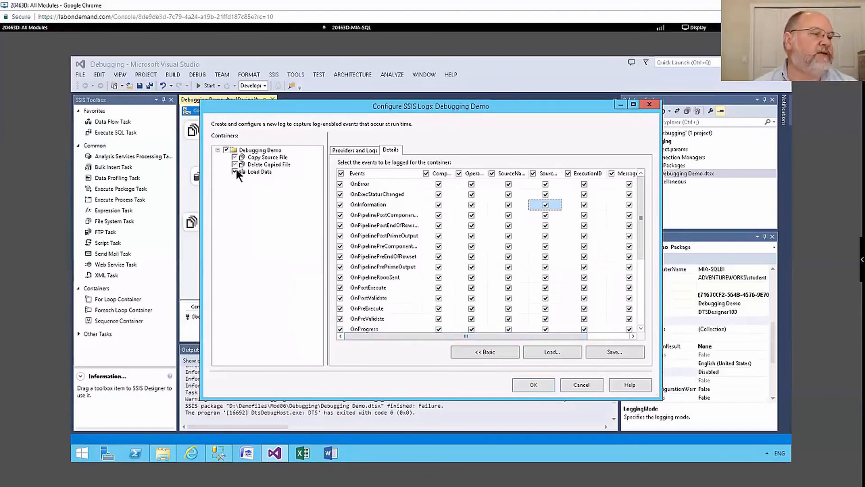
Review the event settings of Debugging Demo, Delete Copied File and Load Data, then close the logging configuration
click(258, 149)
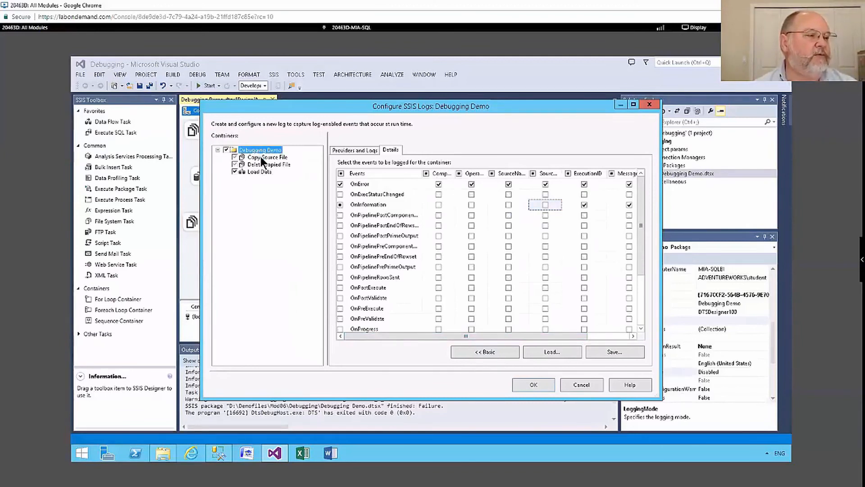
click(261, 163)
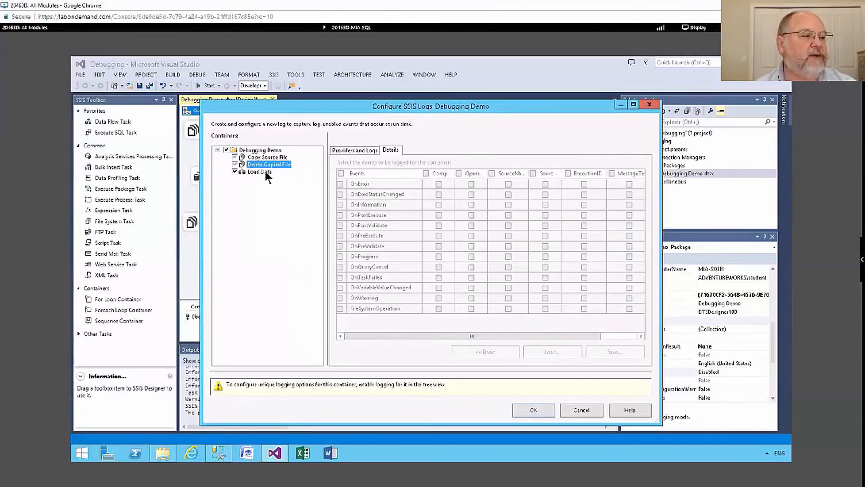
click(265, 172)
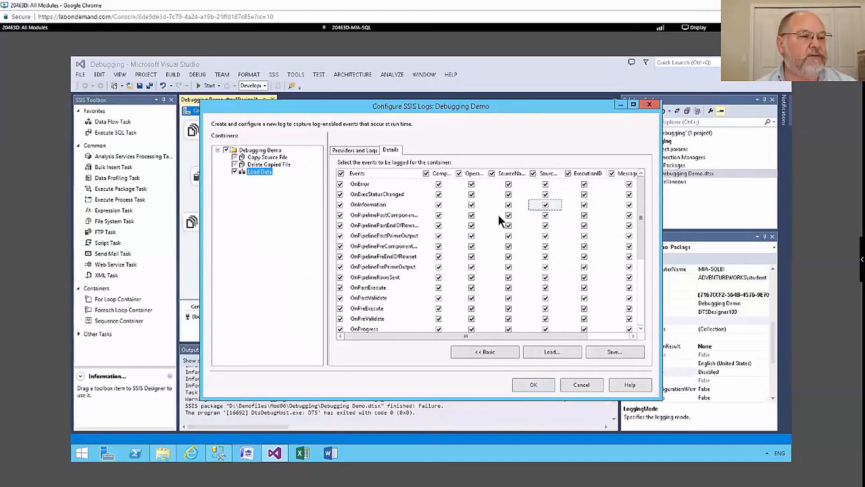
click(539, 387)
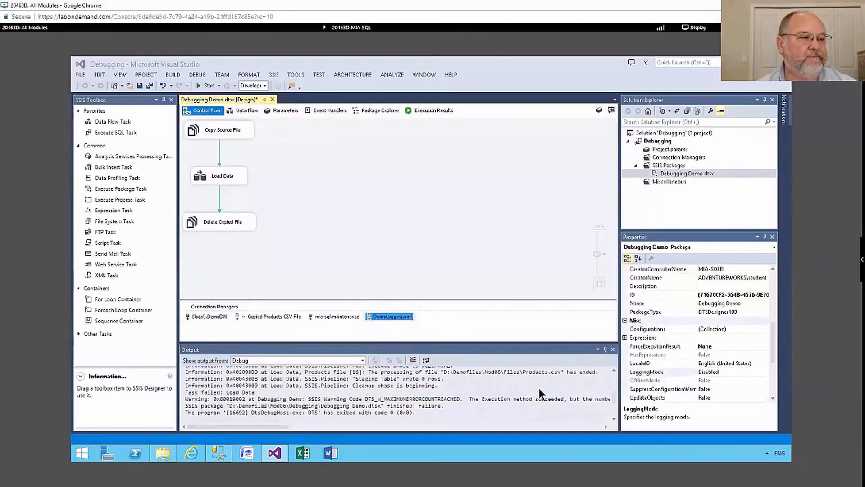
Run the package under the debugger, close the data viewer, and stop debugging after execution
click(387, 168)
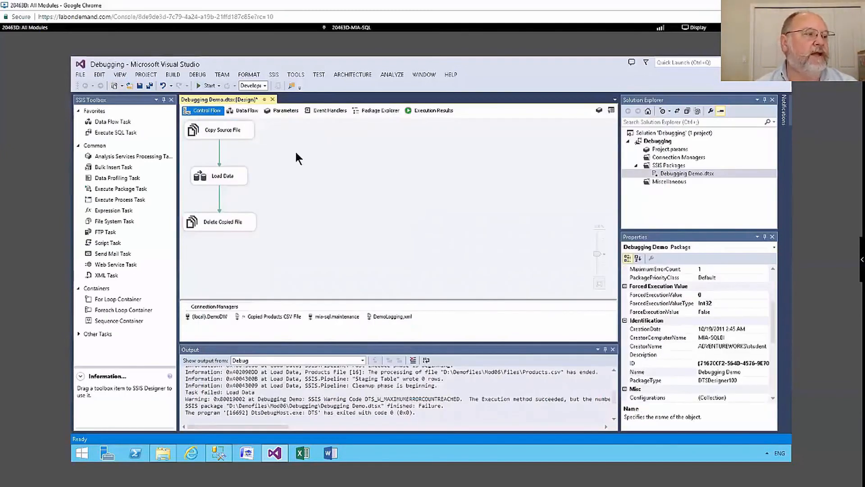
click(200, 84)
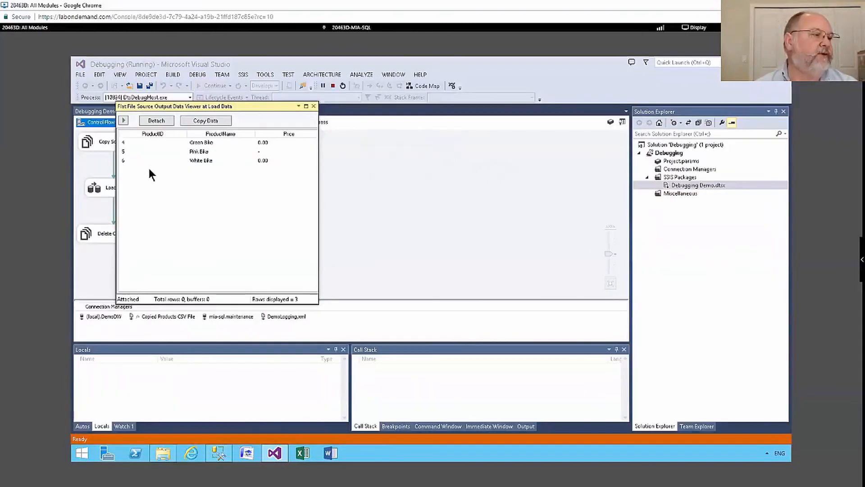
click(314, 106)
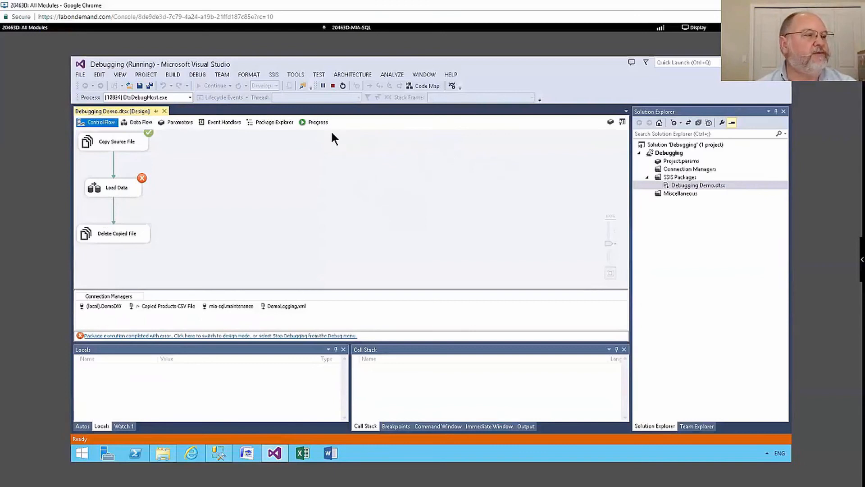
click(332, 86)
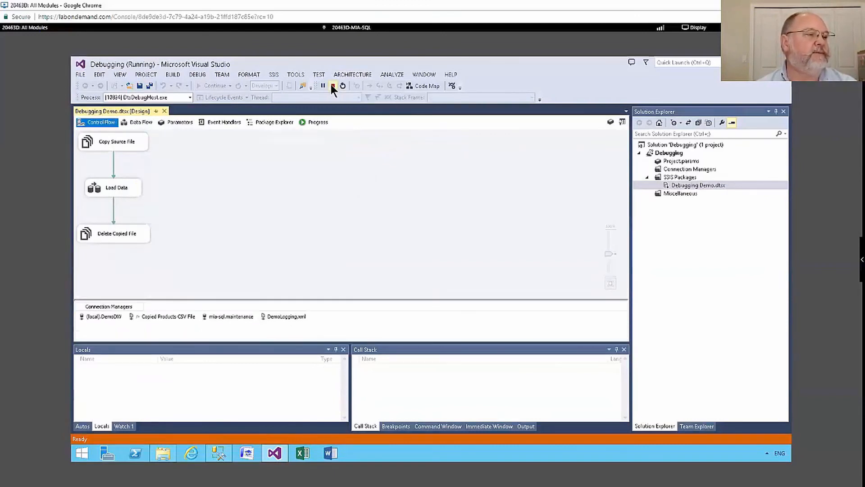
Switch to SQL Server Management Studio and refresh the Databases list in Object Explorer
click(219, 453)
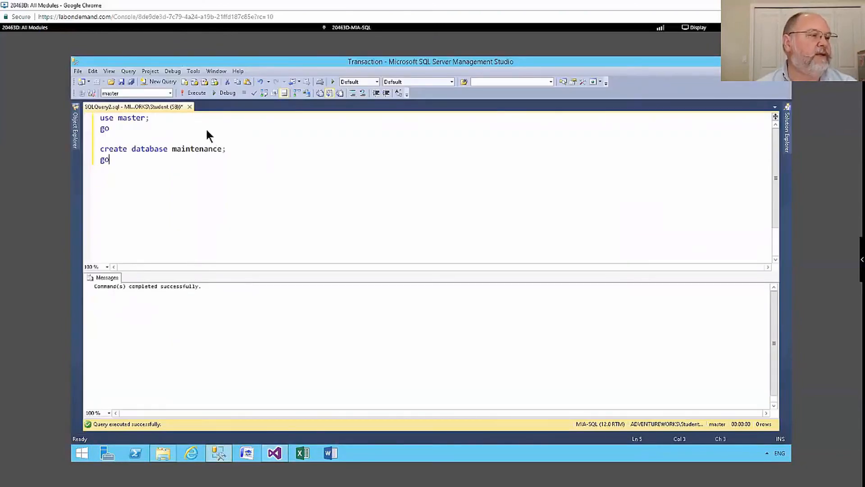
click(72, 126)
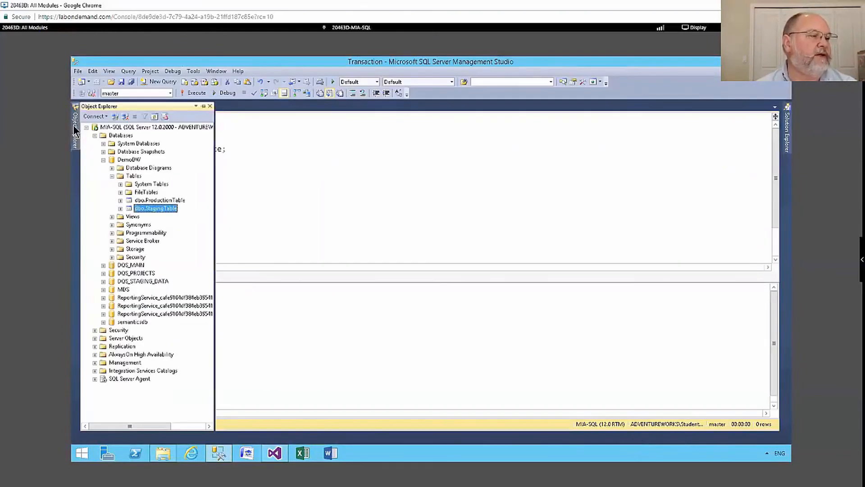
click(103, 159)
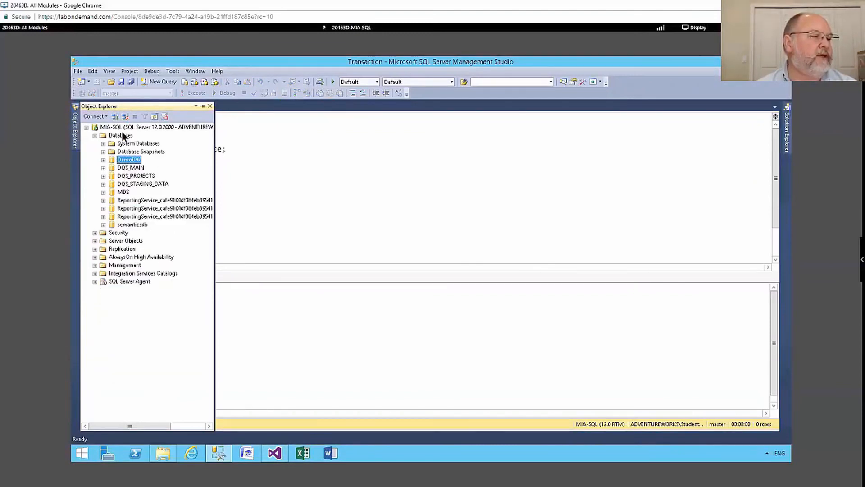
right_click(123, 136)
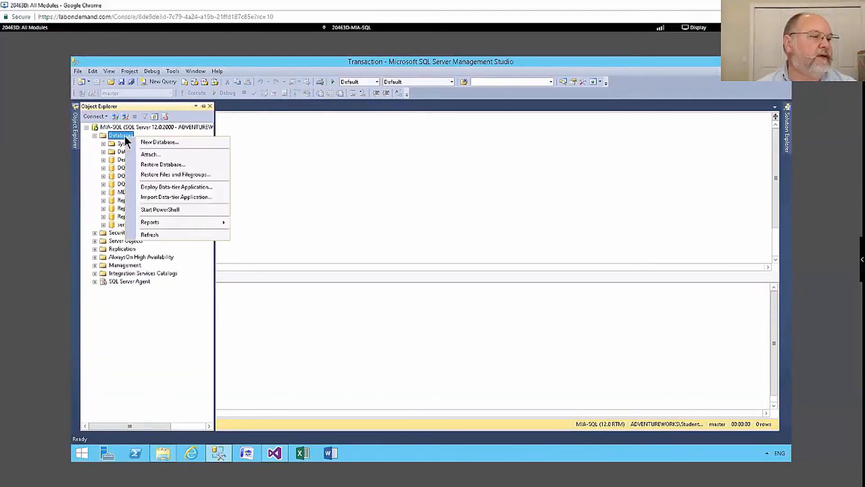
click(167, 234)
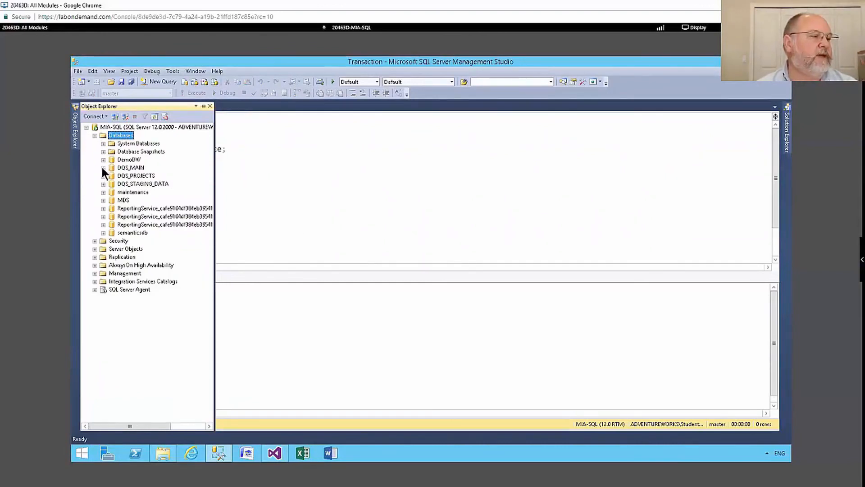
Select the top 1000 rows of the dbo.sysssislog system table in the maintenance database
click(102, 191)
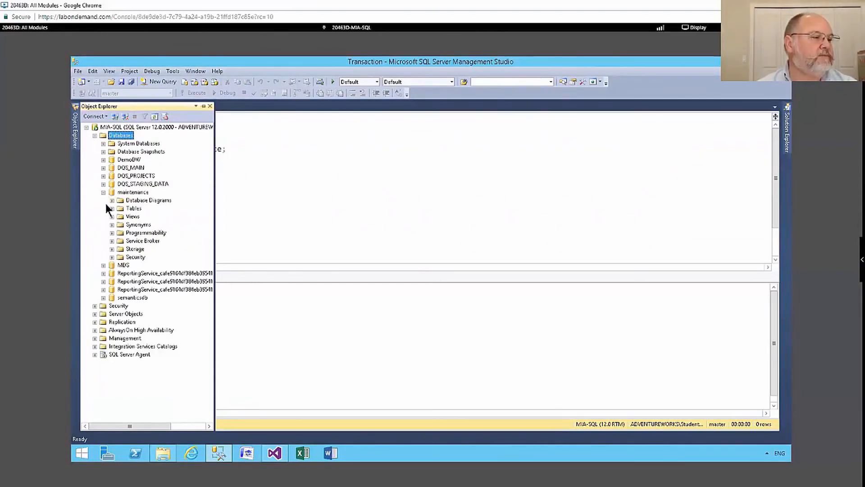
click(112, 208)
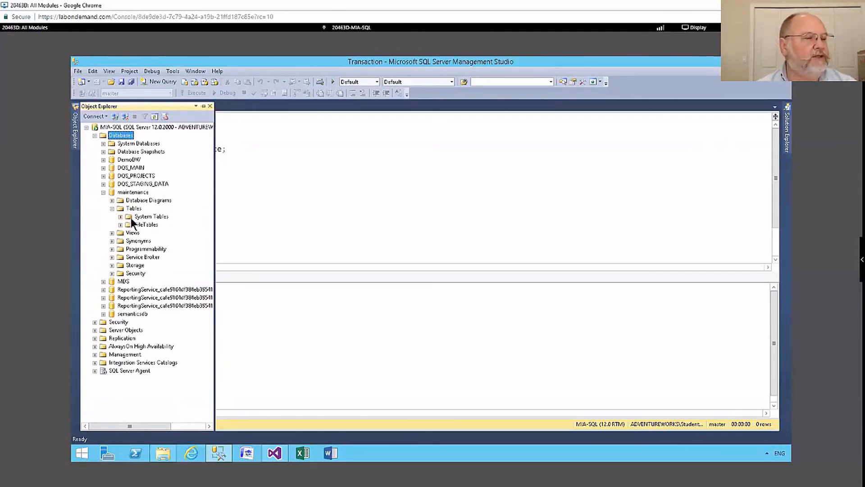
click(119, 216)
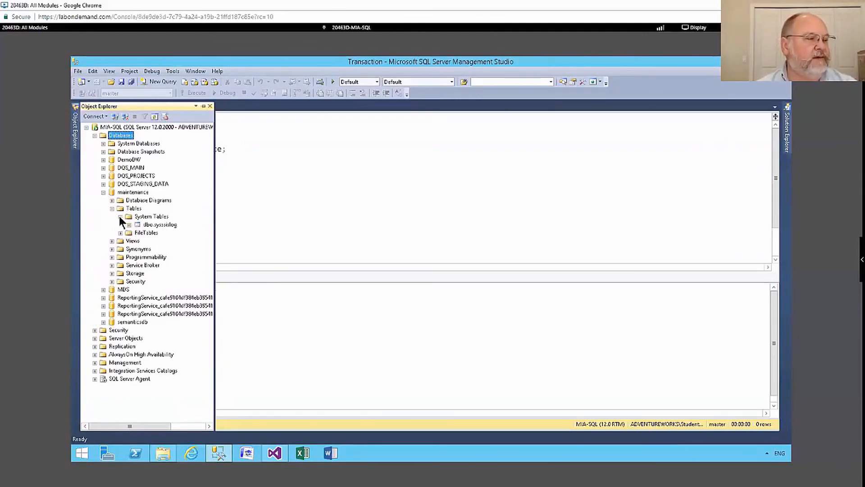
right_click(169, 223)
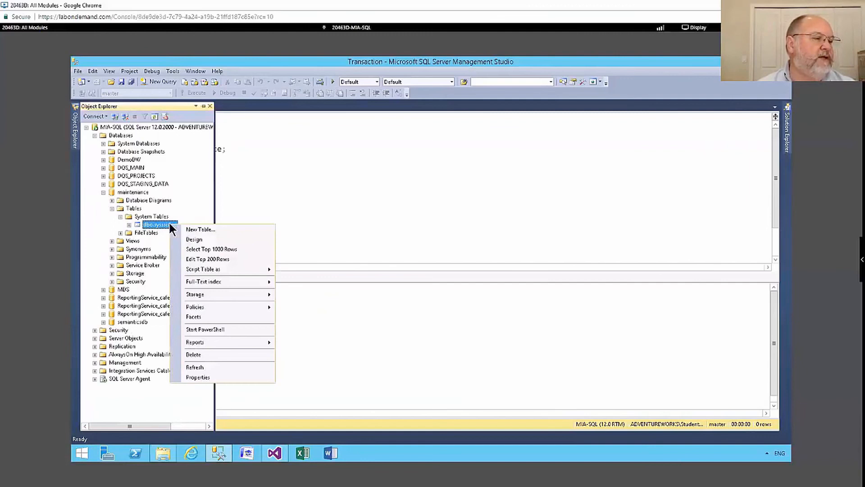
click(209, 249)
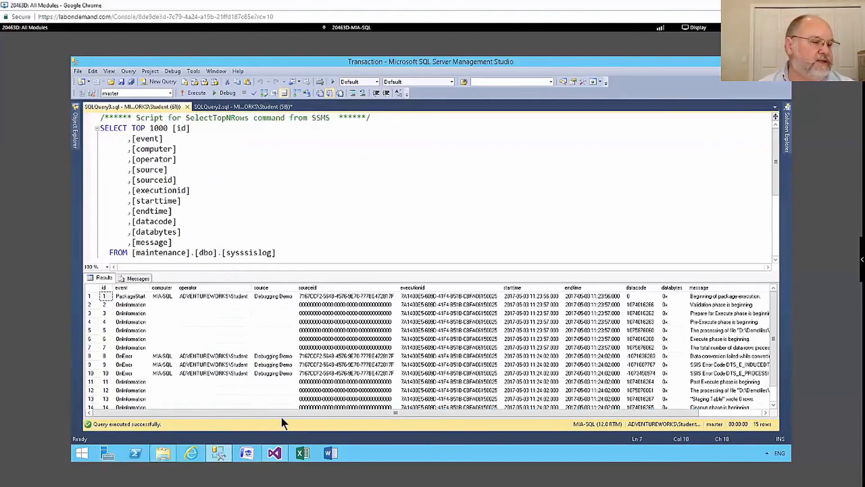
drag(290, 412, 234, 418)
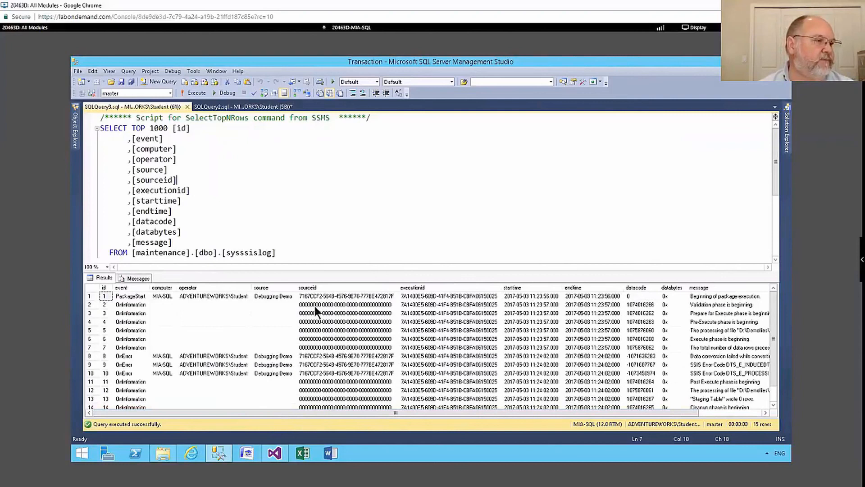
Minimize the open applications and open the D:\SSISLogs folder in File Explorer
click(750, 60)
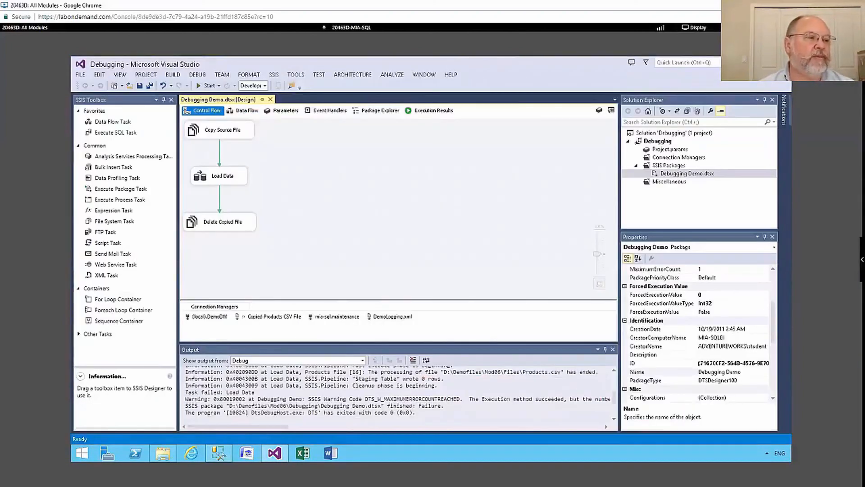
click(750, 61)
click(165, 453)
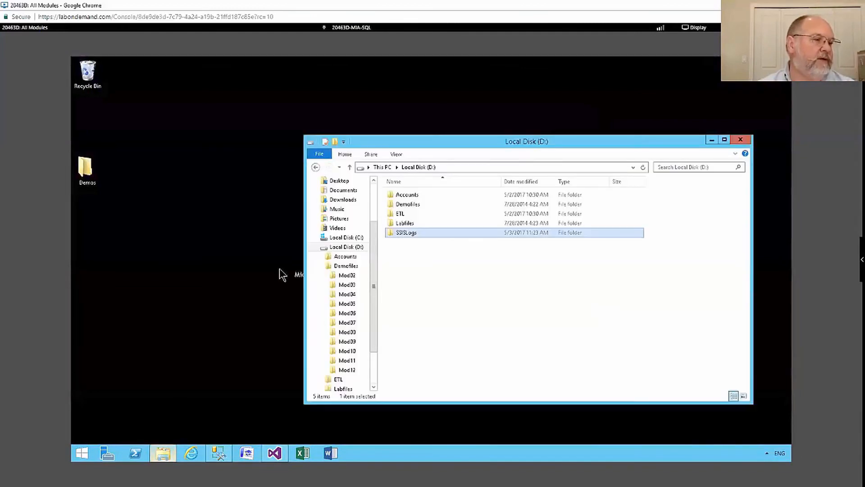
double_click(408, 232)
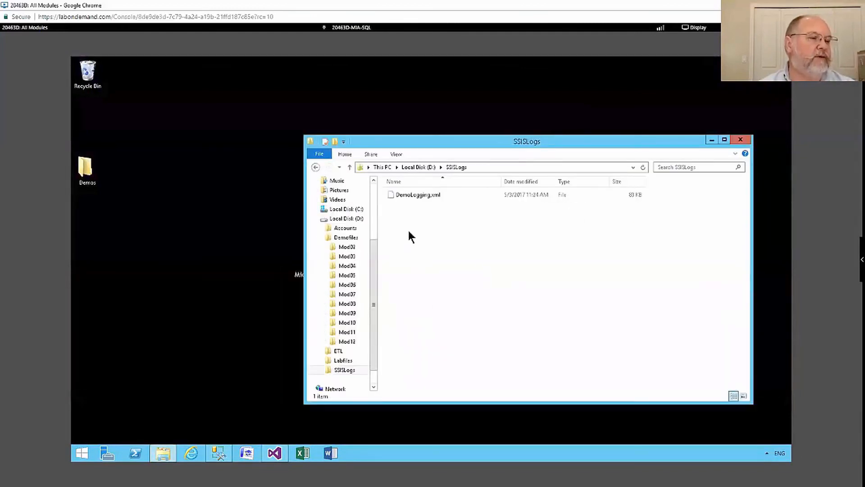
Open DemoLogging.xml in Notepad and maximize it to inspect the logged entries
right_click(413, 196)
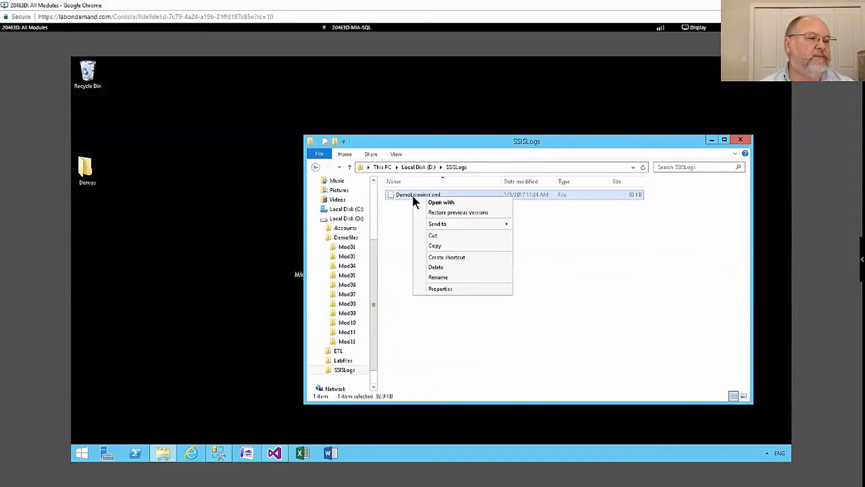
key(Escape)
double_click(425, 199)
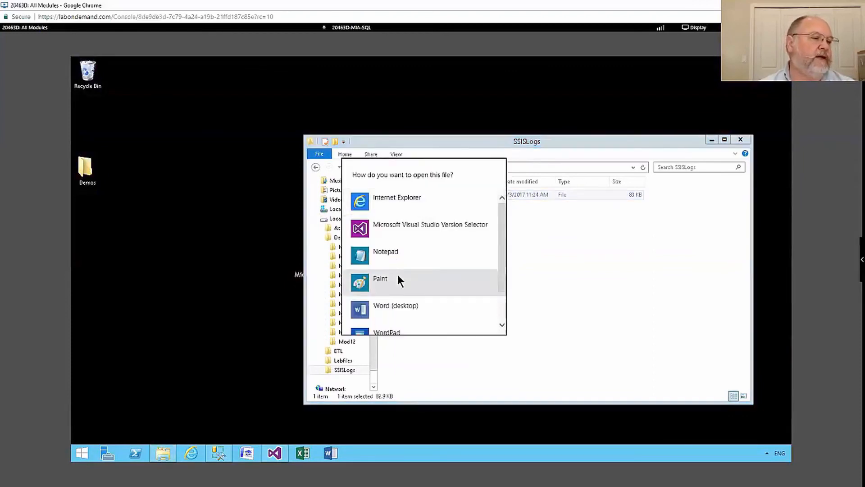
click(383, 252)
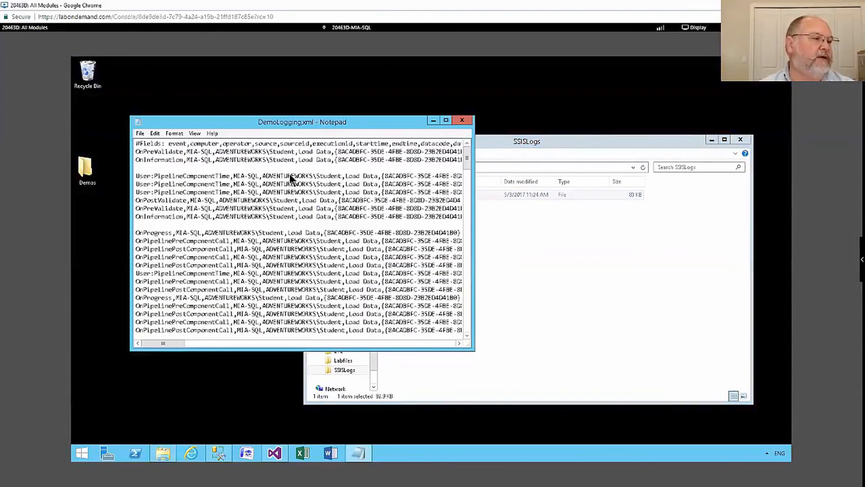
double_click(341, 123)
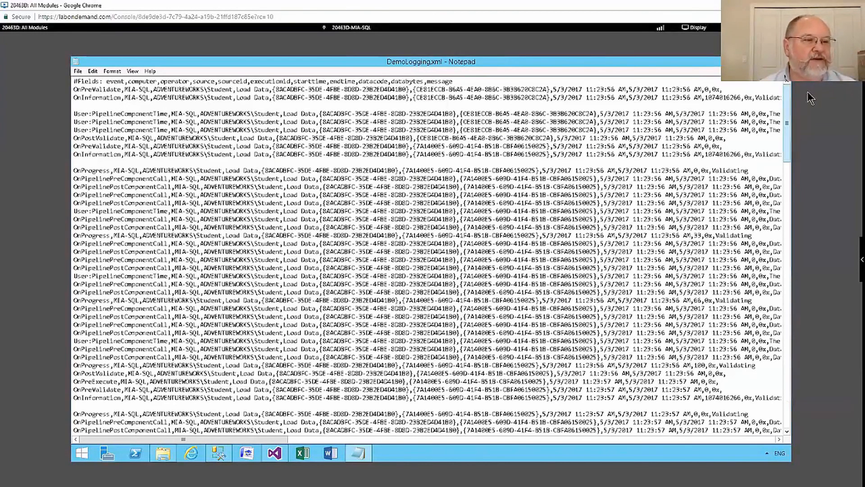
drag(787, 125, 779, 82)
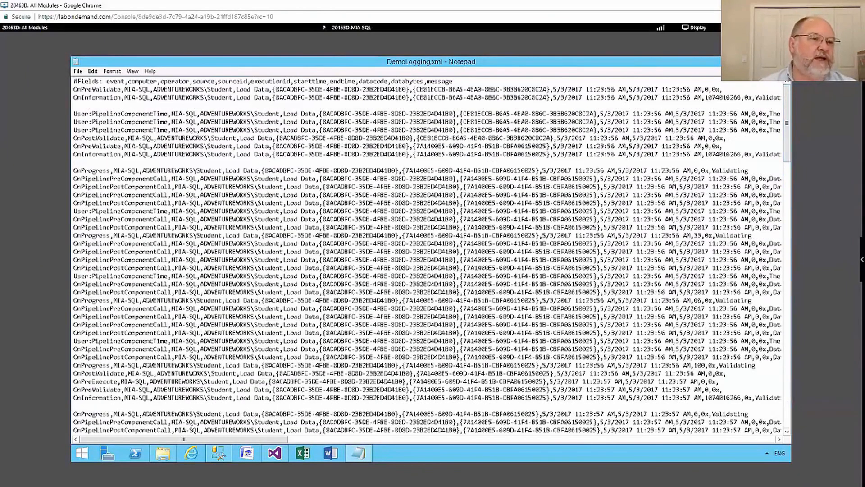
Close Notepad and File Explorer and return to Visual Studio
click(780, 61)
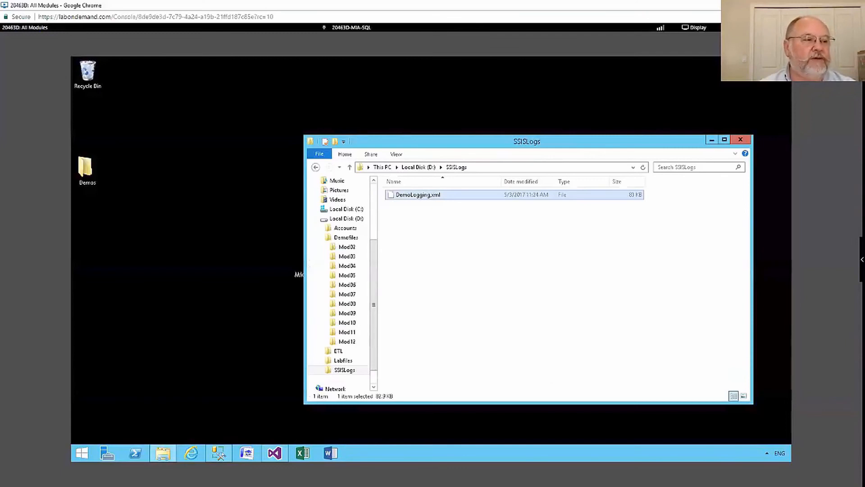
click(740, 140)
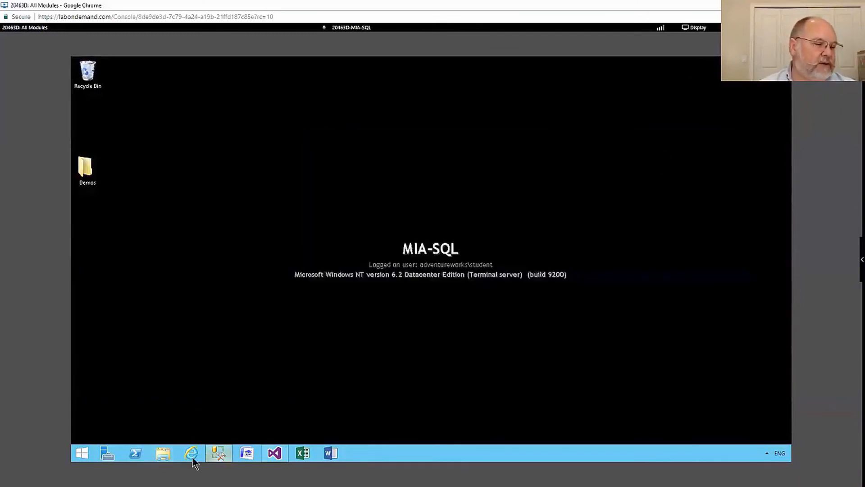
click(274, 453)
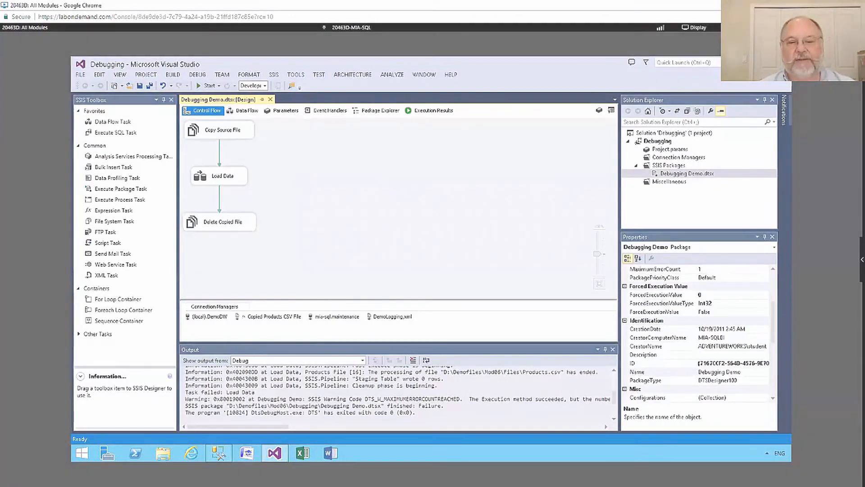